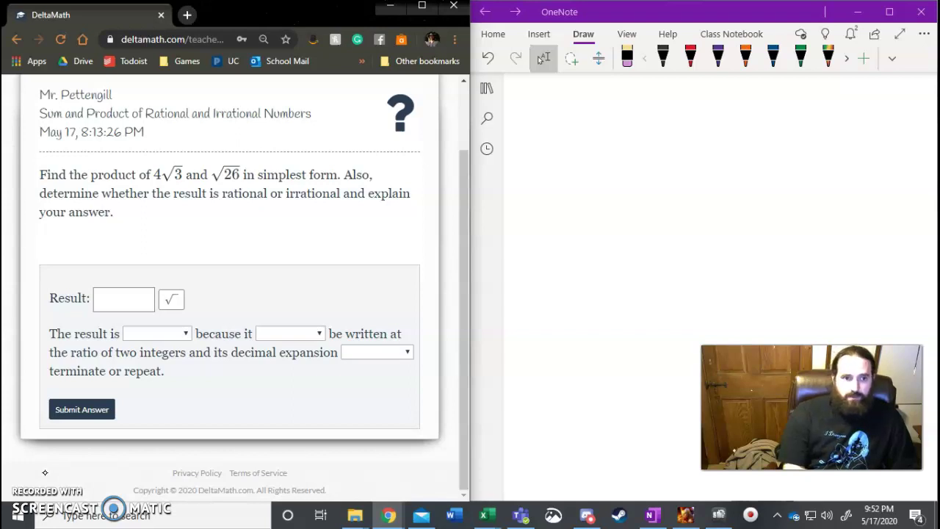
- Handwrite the heading 'Rational #' in purple ink
{"action": "left_click", "coordinate": [718, 57]}
{"action": "mouse_move", "coordinate": [527, 117]}
{"action": "left_mouse_down"}
{"action": "mouse_move", "coordinate": [527, 109]}
{"action": "mouse_move", "coordinate": [555, 129]}
{"action": "left_mouse_up"}
{"action": "mouse_move", "coordinate": [565, 102]}
{"action": "left_mouse_down"}
{"action": "mouse_move", "coordinate": [566, 132]}
{"action": "mouse_move", "coordinate": [573, 119]}
{"action": "left_mouse_up"}
{"action": "mouse_move", "coordinate": [577, 117]}
{"action": "left_mouse_down"}
{"action": "mouse_move", "coordinate": [586, 133]}
{"action": "mouse_move", "coordinate": [626, 136]}
{"action": "mouse_move", "coordinate": [634, 124]}
{"action": "mouse_move", "coordinate": [633, 135]}
{"action": "left_mouse_up"}
{"action": "mouse_move", "coordinate": [666, 107]}
{"action": "left_mouse_down"}
{"action": "mouse_move", "coordinate": [665, 139]}
{"action": "mouse_move", "coordinate": [682, 135]}
{"action": "left_mouse_up"}
{"action": "left_click_drag", "start_coordinate": [653, 120], "coordinate": [696, 106]}
{"action": "left_click_drag", "start_coordinate": [643, 130], "coordinate": [696, 116]}
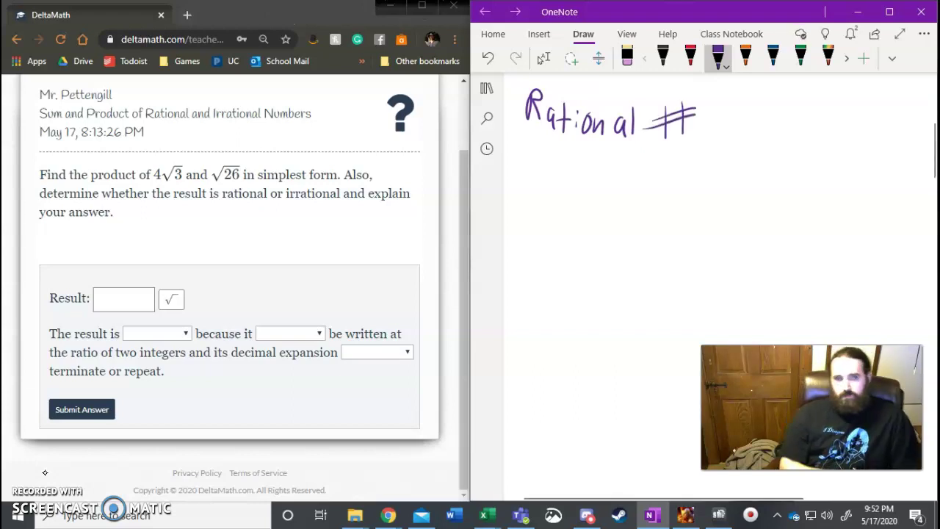
- Write the example fractions 1/4, 3/8 and 1/3 beside the heading
{"action": "mouse_move", "coordinate": [742, 106]}
{"action": "left_mouse_down"}
{"action": "mouse_move", "coordinate": [756, 118]}
{"action": "mouse_move", "coordinate": [757, 136]}
{"action": "left_mouse_up"}
{"action": "left_click_drag", "start_coordinate": [753, 130], "coordinate": [751, 147]}
{"action": "mouse_move", "coordinate": [808, 97]}
{"action": "left_mouse_down"}
{"action": "mouse_move", "coordinate": [817, 105]}
{"action": "mouse_move", "coordinate": [806, 118]}
{"action": "mouse_move", "coordinate": [824, 117]}
{"action": "left_mouse_up"}
{"action": "mouse_move", "coordinate": [823, 126]}
{"action": "left_mouse_down"}
{"action": "mouse_move", "coordinate": [814, 145]}
{"action": "mouse_move", "coordinate": [824, 124]}
{"action": "mouse_move", "coordinate": [869, 116]}
{"action": "left_mouse_up"}
{"action": "mouse_move", "coordinate": [861, 123]}
{"action": "left_mouse_down"}
{"action": "mouse_move", "coordinate": [880, 118]}
{"action": "mouse_move", "coordinate": [879, 142]}
{"action": "mouse_move", "coordinate": [862, 148]}
{"action": "left_mouse_up"}
- Write .25 with an arrow to 1/4, and the whole number 4 rewritten as 4/1
{"action": "mouse_move", "coordinate": [557, 166]}
{"action": "left_mouse_down"}
{"action": "mouse_move", "coordinate": [563, 160]}
{"action": "mouse_move", "coordinate": [571, 179]}
{"action": "mouse_move", "coordinate": [580, 168]}
{"action": "left_mouse_up"}
{"action": "mouse_move", "coordinate": [580, 168]}
{"action": "left_mouse_down"}
{"action": "mouse_move", "coordinate": [580, 180]}
{"action": "mouse_move", "coordinate": [603, 158]}
{"action": "left_mouse_up"}
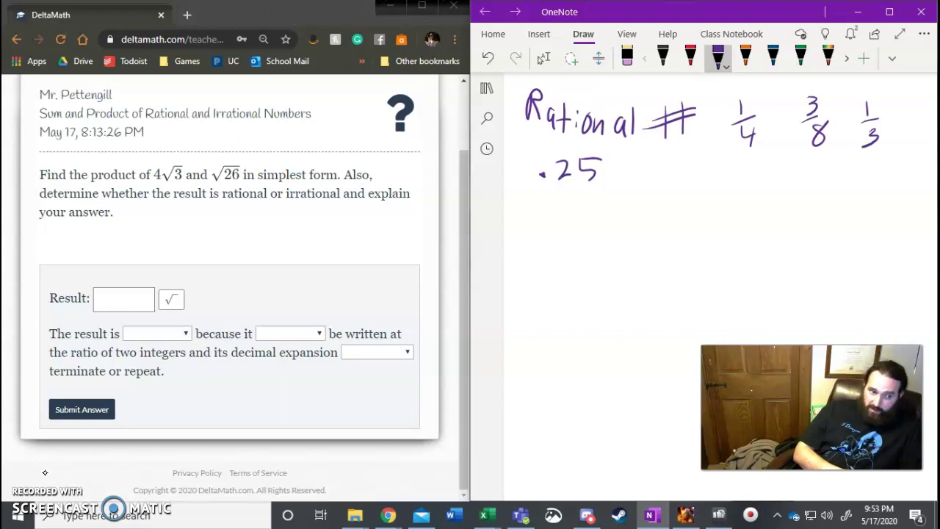
{"action": "mouse_move", "coordinate": [656, 175]}
{"action": "left_mouse_down"}
{"action": "mouse_move", "coordinate": [713, 152]}
{"action": "mouse_move", "coordinate": [716, 167]}
{"action": "left_mouse_up"}
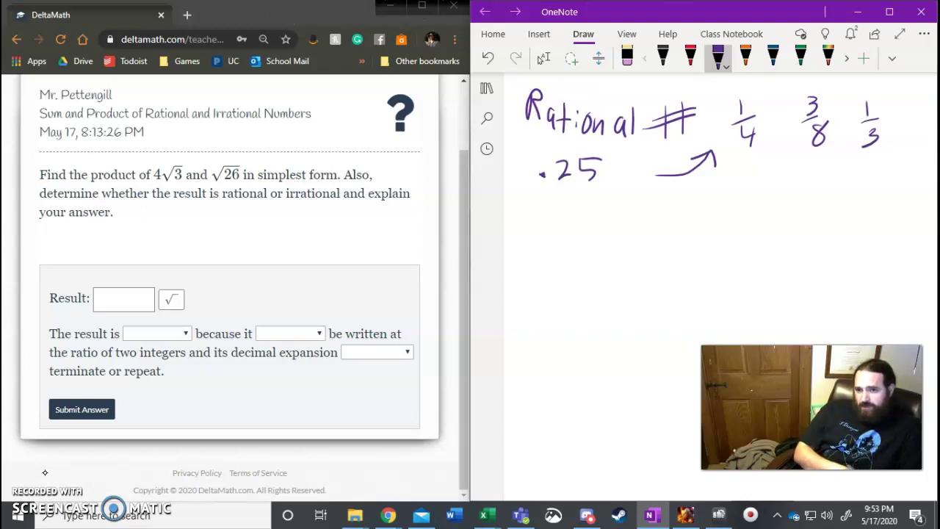
{"action": "mouse_move", "coordinate": [746, 167]}
{"action": "left_mouse_down"}
{"action": "mouse_move", "coordinate": [749, 183]}
{"action": "mouse_move", "coordinate": [773, 180]}
{"action": "left_mouse_up"}
{"action": "left_click_drag", "start_coordinate": [767, 166], "coordinate": [768, 198]}
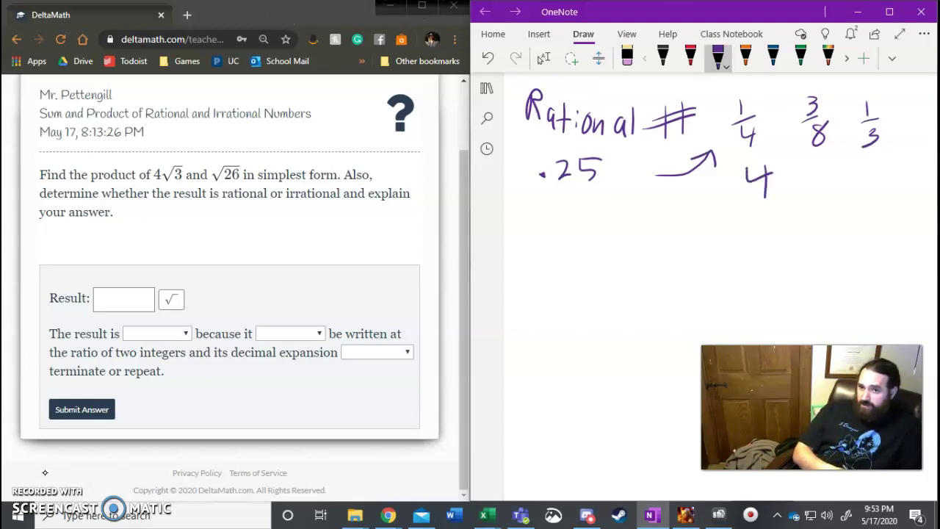
{"action": "mouse_move", "coordinate": [814, 165]}
{"action": "left_mouse_down"}
{"action": "mouse_move", "coordinate": [812, 174]}
{"action": "mouse_move", "coordinate": [835, 179]}
{"action": "left_mouse_up"}
{"action": "mouse_move", "coordinate": [829, 168]}
{"action": "left_mouse_down"}
{"action": "mouse_move", "coordinate": [830, 200]}
{"action": "mouse_move", "coordinate": [845, 198]}
{"action": "mouse_move", "coordinate": [829, 238]}
{"action": "left_mouse_up"}
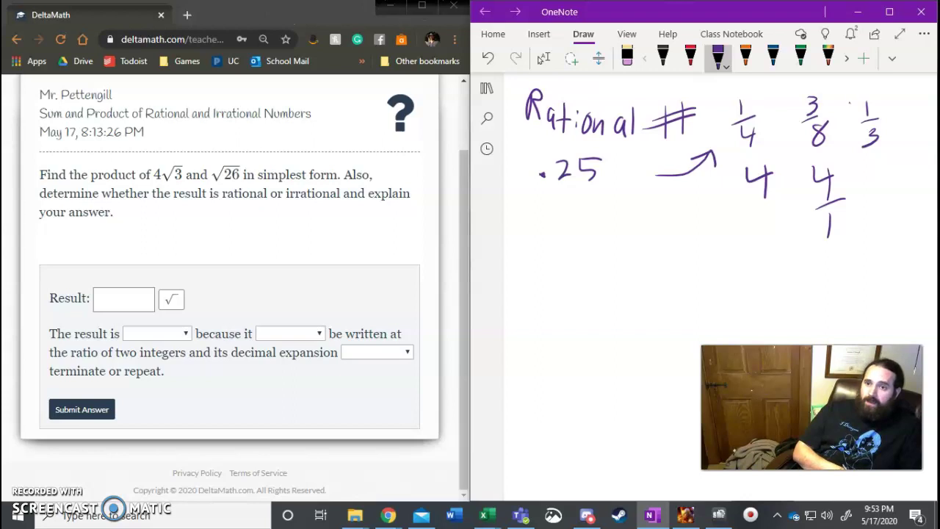
- Box the 1/3, write 1/3 = .3 repeating, and draw a wavy dividing line
{"action": "mouse_move", "coordinate": [848, 95]}
{"action": "left_mouse_down"}
{"action": "mouse_move", "coordinate": [907, 163]}
{"action": "mouse_move", "coordinate": [846, 93]}
{"action": "left_mouse_up"}
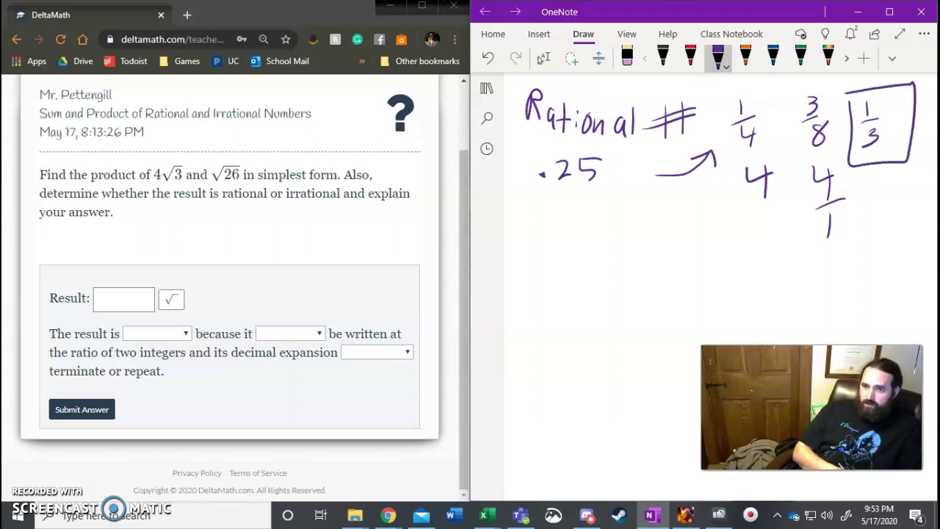
{"action": "mouse_move", "coordinate": [544, 240]}
{"action": "left_mouse_down"}
{"action": "mouse_move", "coordinate": [544, 257]}
{"action": "mouse_move", "coordinate": [559, 260]}
{"action": "left_mouse_up"}
{"action": "mouse_move", "coordinate": [545, 267]}
{"action": "left_mouse_down"}
{"action": "mouse_move", "coordinate": [559, 272]}
{"action": "mouse_move", "coordinate": [543, 288]}
{"action": "left_mouse_up"}
{"action": "left_click_drag", "start_coordinate": [580, 258], "coordinate": [593, 255]}
{"action": "left_click_drag", "start_coordinate": [585, 267], "coordinate": [625, 269]}
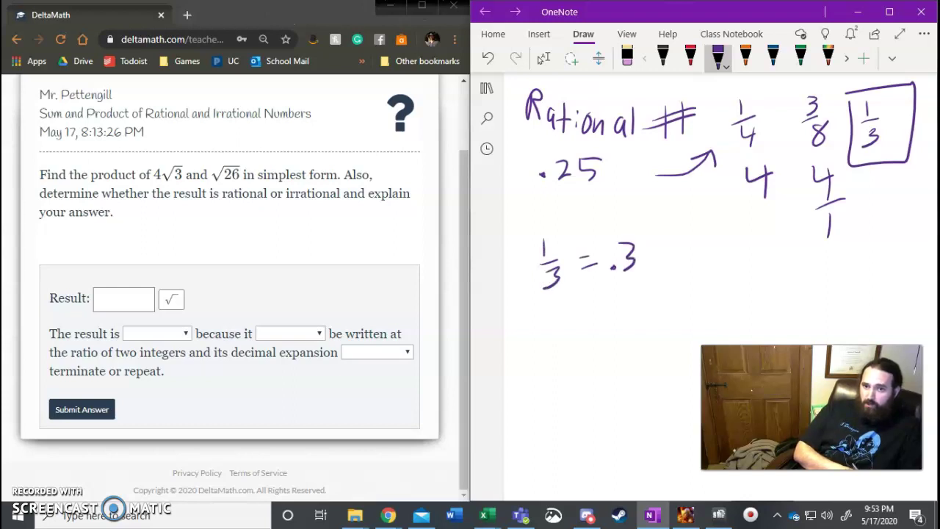
{"action": "left_click_drag", "start_coordinate": [617, 236], "coordinate": [641, 231]}
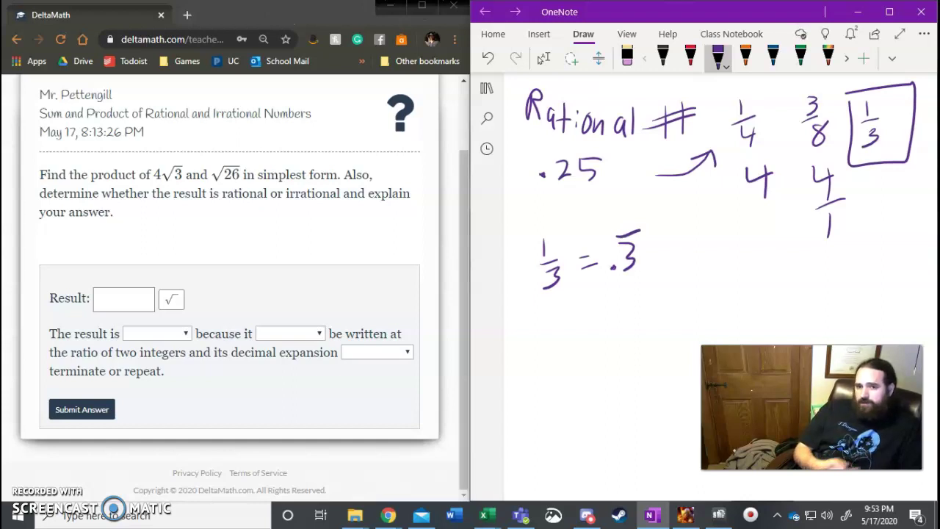
{"action": "mouse_move", "coordinate": [546, 323]}
{"action": "left_mouse_down"}
{"action": "mouse_move", "coordinate": [767, 310]}
{"action": "mouse_move", "coordinate": [936, 315]}
{"action": "left_mouse_up"}
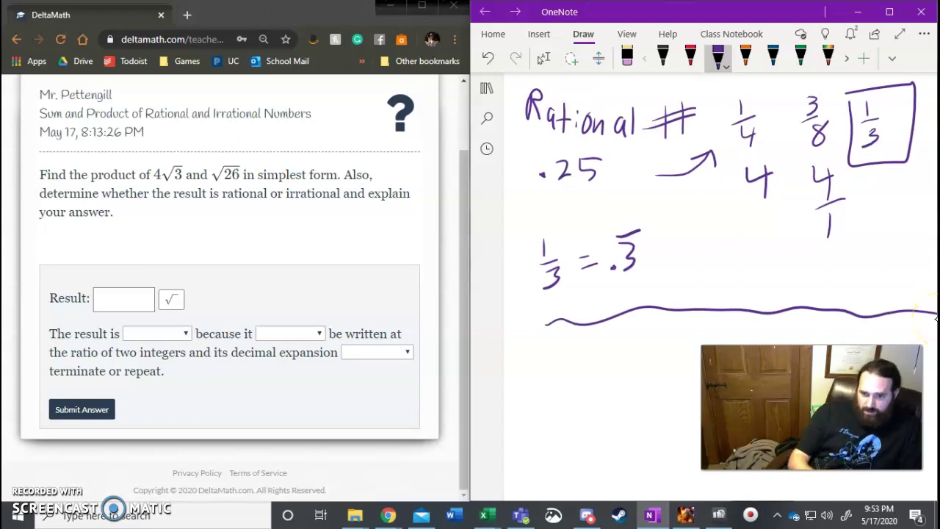
{"action": "key", "text": "Escape"}
- Below the divider, handwrite the heading 'Irrational #' in purple ink
{"action": "scroll", "coordinate": [698, 311], "scroll_direction": "down", "scroll_amount": 5}
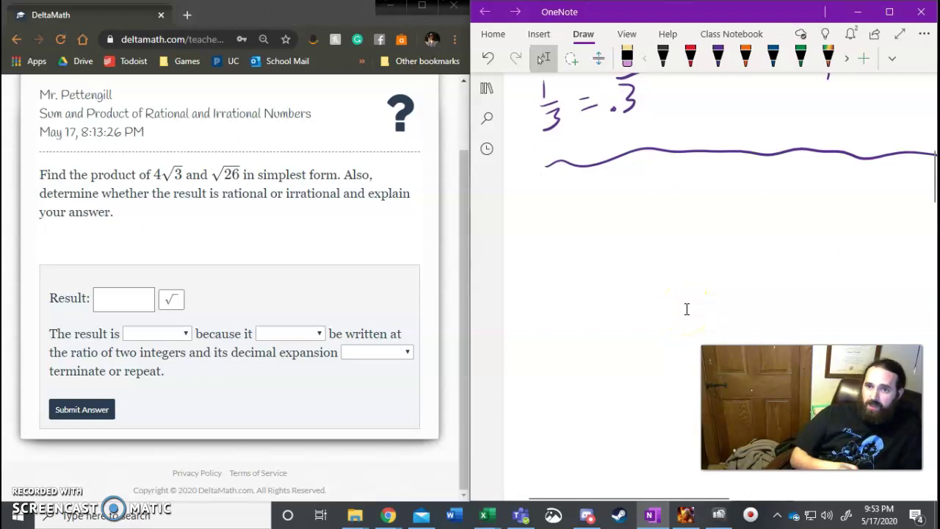
{"action": "key", "text": "alt+d"}
{"action": "mouse_move", "coordinate": [546, 188]}
{"action": "left_mouse_down"}
{"action": "mouse_move", "coordinate": [546, 204]}
{"action": "mouse_move", "coordinate": [558, 203]}
{"action": "left_mouse_up"}
{"action": "mouse_move", "coordinate": [526, 189]}
{"action": "left_mouse_down"}
{"action": "mouse_move", "coordinate": [576, 210]}
{"action": "mouse_move", "coordinate": [583, 191]}
{"action": "left_mouse_up"}
{"action": "mouse_move", "coordinate": [592, 209]}
{"action": "left_mouse_down"}
{"action": "mouse_move", "coordinate": [607, 192]}
{"action": "mouse_move", "coordinate": [614, 208]}
{"action": "left_mouse_up"}
{"action": "left_click_drag", "start_coordinate": [630, 181], "coordinate": [628, 207]}
{"action": "left_click_drag", "start_coordinate": [622, 192], "coordinate": [634, 190]}
{"action": "mouse_move", "coordinate": [646, 189]}
{"action": "left_mouse_down"}
{"action": "mouse_move", "coordinate": [658, 204]}
{"action": "mouse_move", "coordinate": [687, 205]}
{"action": "left_mouse_up"}
{"action": "mouse_move", "coordinate": [703, 190]}
{"action": "left_mouse_down"}
{"action": "mouse_move", "coordinate": [696, 200]}
{"action": "mouse_move", "coordinate": [704, 207]}
{"action": "left_mouse_up"}
{"action": "left_click_drag", "start_coordinate": [714, 184], "coordinate": [714, 212]}
{"action": "left_click_drag", "start_coordinate": [772, 176], "coordinate": [769, 206]}
{"action": "mouse_move", "coordinate": [788, 170]}
{"action": "left_mouse_down"}
{"action": "mouse_move", "coordinate": [784, 209]}
{"action": "mouse_move", "coordinate": [799, 177]}
{"action": "left_mouse_up"}
{"action": "left_click_drag", "start_coordinate": [758, 196], "coordinate": [795, 190]}
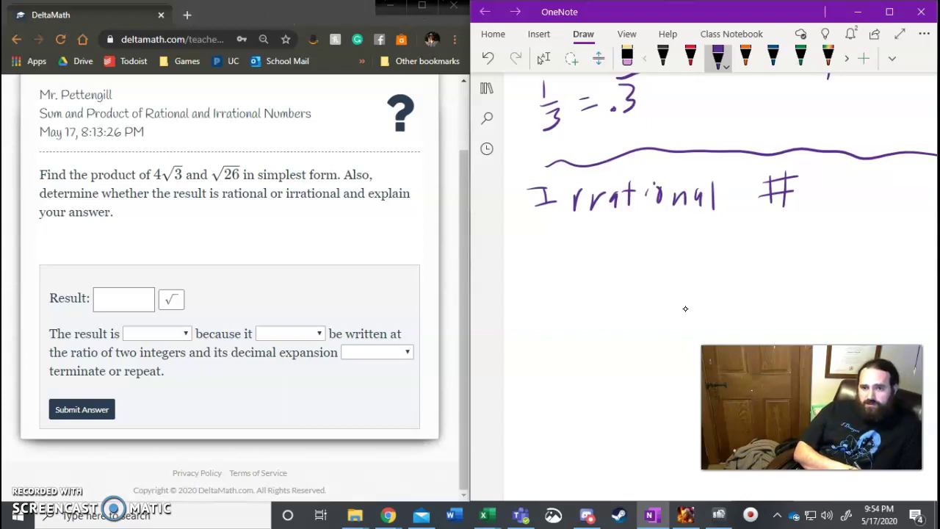
- List π, √2 and √3 as irrational examples
{"action": "left_click_drag", "start_coordinate": [535, 282], "coordinate": [549, 239]}
{"action": "mouse_move", "coordinate": [565, 241]}
{"action": "left_mouse_down"}
{"action": "mouse_move", "coordinate": [558, 285]}
{"action": "mouse_move", "coordinate": [578, 238]}
{"action": "left_mouse_up"}
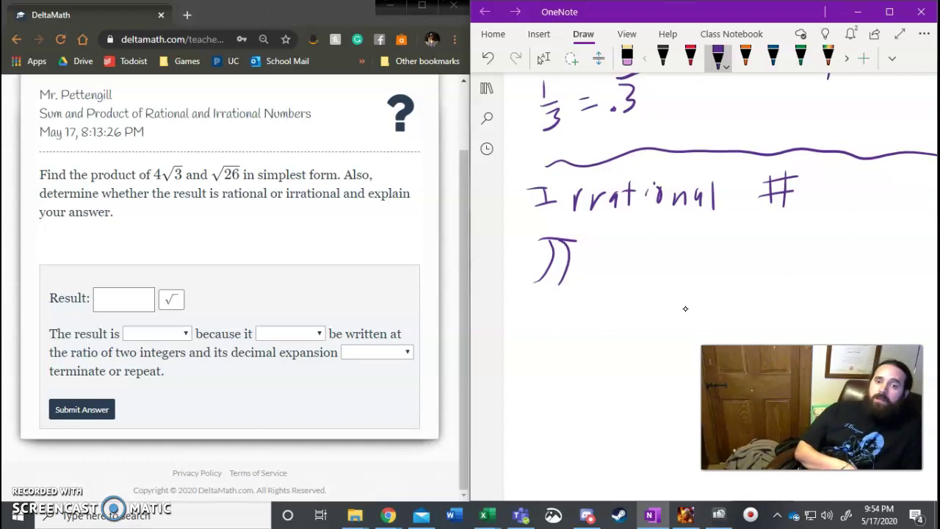
{"action": "mouse_move", "coordinate": [661, 263]}
{"action": "left_mouse_down"}
{"action": "mouse_move", "coordinate": [667, 283]}
{"action": "mouse_move", "coordinate": [726, 231]}
{"action": "mouse_move", "coordinate": [716, 274]}
{"action": "left_mouse_up"}
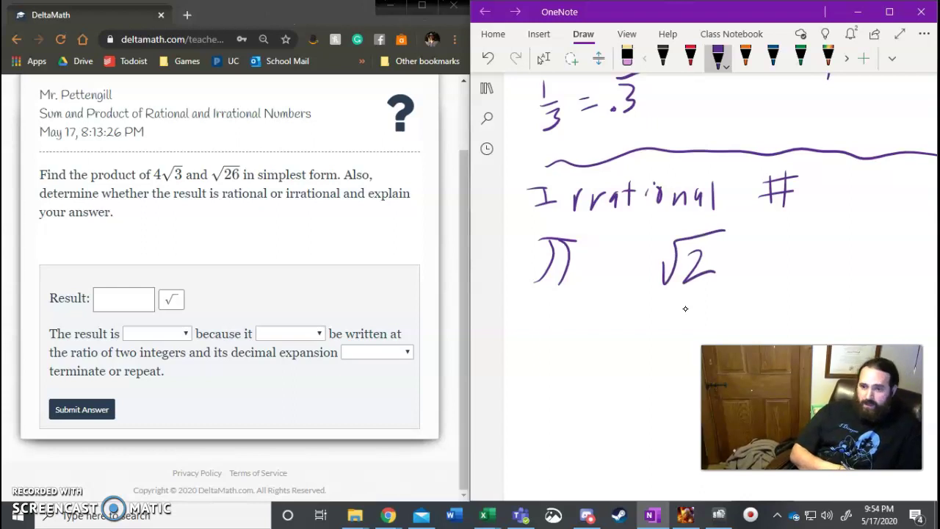
{"action": "mouse_move", "coordinate": [783, 262]}
{"action": "left_mouse_down"}
{"action": "mouse_move", "coordinate": [824, 222]}
{"action": "mouse_move", "coordinate": [852, 219]}
{"action": "left_mouse_up"}
{"action": "mouse_move", "coordinate": [822, 237]}
{"action": "left_mouse_down"}
{"action": "mouse_move", "coordinate": [845, 240]}
{"action": "mouse_move", "coordinate": [812, 273]}
{"action": "left_mouse_up"}
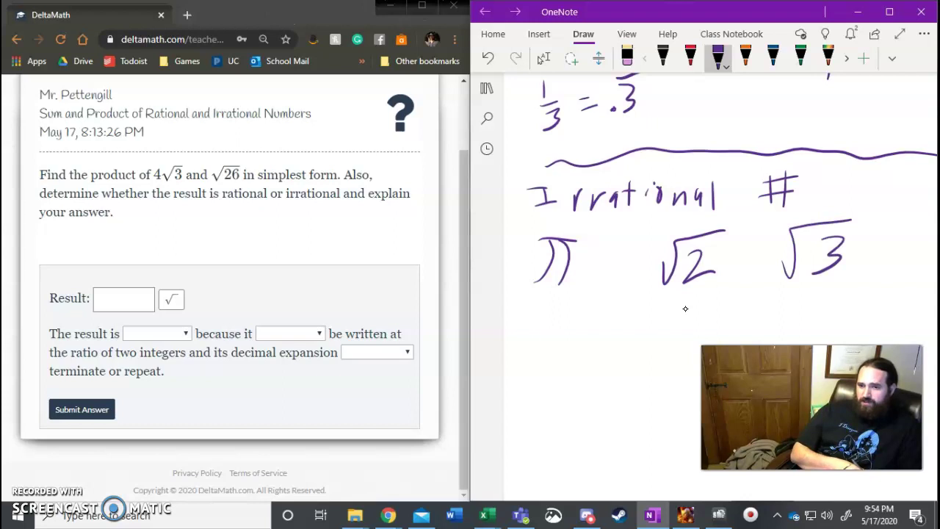
- Write √4 = 2 below π and cross it out as not irrational
{"action": "mouse_move", "coordinate": [542, 359]}
{"action": "left_mouse_down"}
{"action": "mouse_move", "coordinate": [555, 322]}
{"action": "mouse_move", "coordinate": [617, 321]}
{"action": "mouse_move", "coordinate": [612, 352]}
{"action": "left_mouse_up"}
{"action": "left_click_drag", "start_coordinate": [602, 334], "coordinate": [596, 390]}
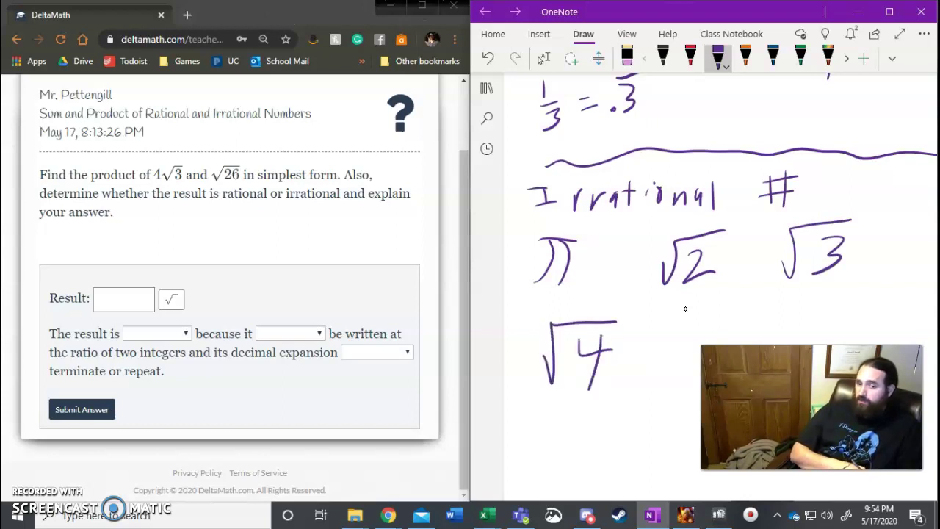
{"action": "mouse_move", "coordinate": [621, 348]}
{"action": "left_mouse_down"}
{"action": "mouse_move", "coordinate": [658, 346]}
{"action": "mouse_move", "coordinate": [674, 355]}
{"action": "left_mouse_up"}
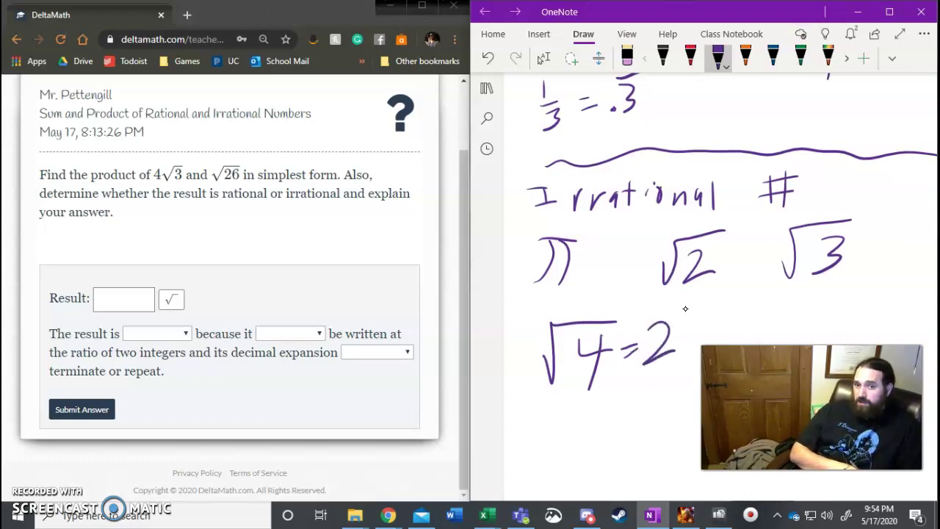
{"action": "left_click_drag", "start_coordinate": [556, 311], "coordinate": [669, 363]}
{"action": "left_click_drag", "start_coordinate": [684, 319], "coordinate": [532, 366]}
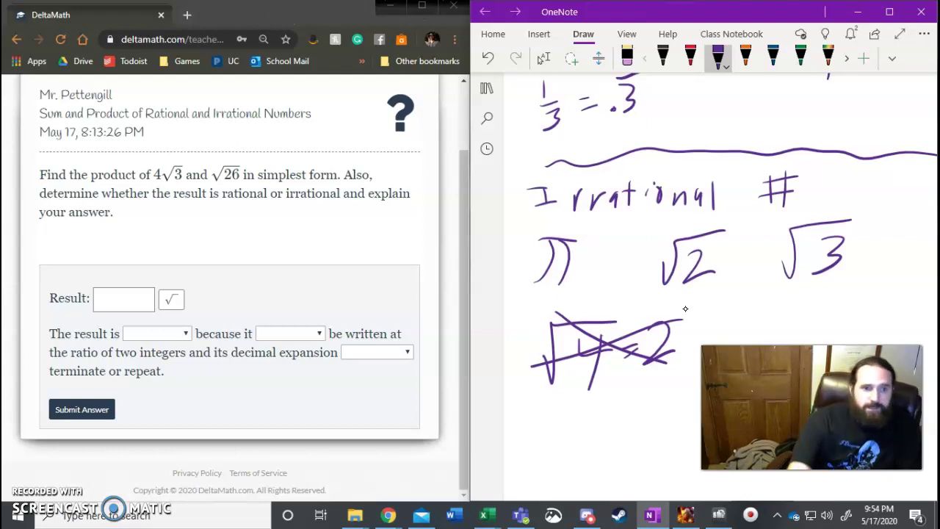
- In blank space, write 4√3 · √26 and, on the line below, 4√78
{"action": "key", "text": "Escape"}
{"action": "scroll", "coordinate": [545, 304], "scroll_direction": "down", "scroll_amount": 3}
{"action": "scroll", "coordinate": [544, 303], "scroll_direction": "down", "scroll_amount": 3}
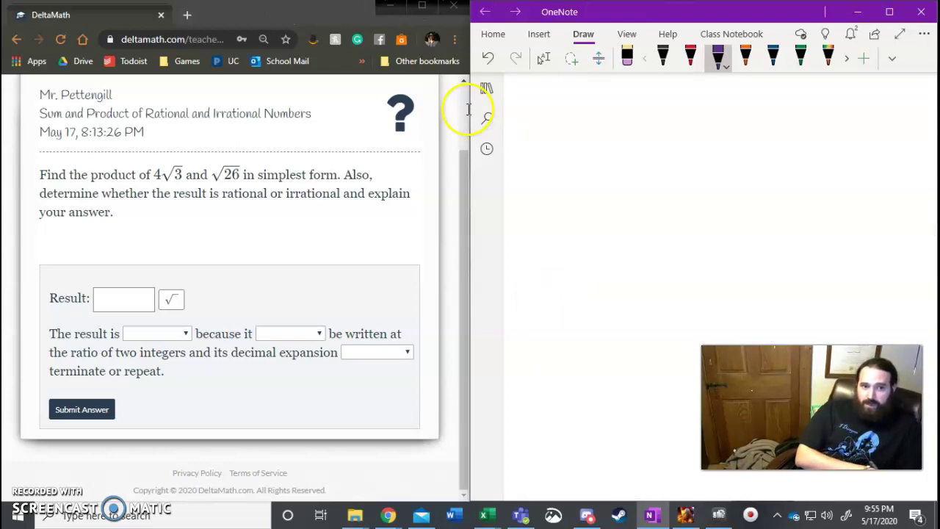
{"action": "mouse_move", "coordinate": [567, 102]}
{"action": "left_mouse_down"}
{"action": "mouse_move", "coordinate": [589, 120]}
{"action": "mouse_move", "coordinate": [581, 135]}
{"action": "mouse_move", "coordinate": [654, 101]}
{"action": "mouse_move", "coordinate": [623, 138]}
{"action": "left_mouse_up"}
{"action": "left_click", "coordinate": [687, 123]}
{"action": "mouse_move", "coordinate": [708, 126]}
{"action": "left_mouse_down"}
{"action": "mouse_move", "coordinate": [759, 98]}
{"action": "mouse_move", "coordinate": [720, 145]}
{"action": "mouse_move", "coordinate": [742, 142]}
{"action": "left_mouse_up"}
{"action": "mouse_move", "coordinate": [767, 115]}
{"action": "left_mouse_down"}
{"action": "mouse_move", "coordinate": [761, 147]}
{"action": "mouse_move", "coordinate": [755, 135]}
{"action": "left_mouse_up"}
{"action": "mouse_move", "coordinate": [565, 169]}
{"action": "left_mouse_down"}
{"action": "mouse_move", "coordinate": [573, 192]}
{"action": "mouse_move", "coordinate": [587, 189]}
{"action": "left_mouse_up"}
{"action": "mouse_move", "coordinate": [581, 178]}
{"action": "left_mouse_down"}
{"action": "mouse_move", "coordinate": [576, 219]}
{"action": "mouse_move", "coordinate": [621, 180]}
{"action": "mouse_move", "coordinate": [702, 178]}
{"action": "left_mouse_up"}
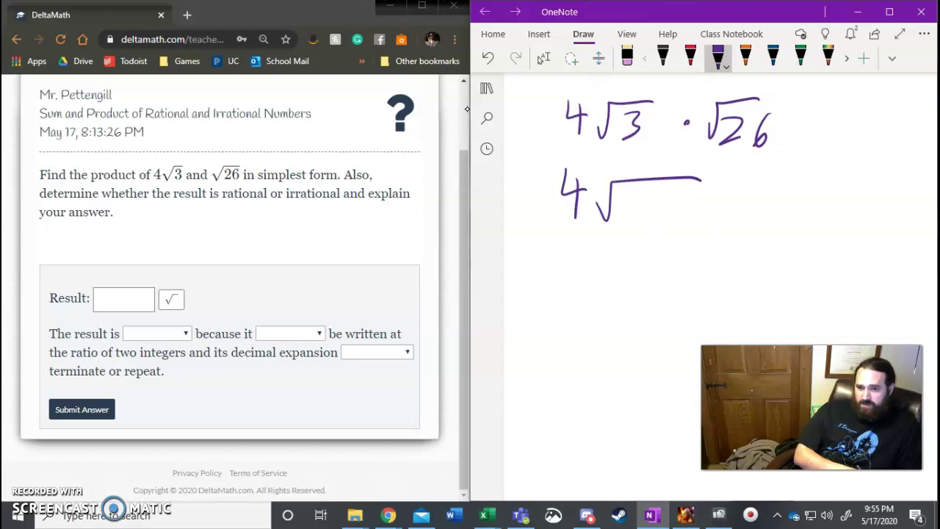
{"action": "left_click_drag", "start_coordinate": [630, 195], "coordinate": [639, 226]}
{"action": "left_click_drag", "start_coordinate": [643, 210], "coordinate": [671, 197]}
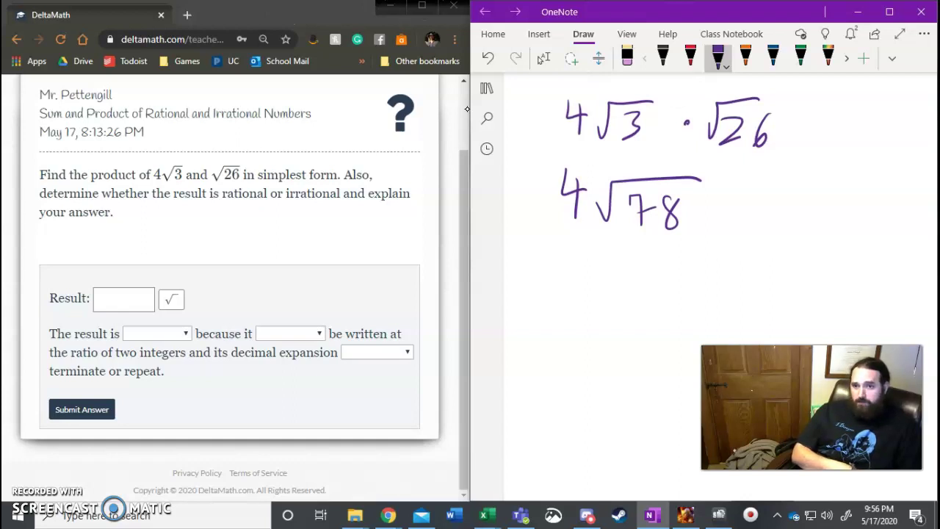
- Beside 4√78, write 16 in front of a new radical over 78, undoing a wrong coefficient
{"action": "mouse_move", "coordinate": [780, 221]}
{"action": "left_mouse_down"}
{"action": "mouse_move", "coordinate": [786, 247]}
{"action": "mouse_move", "coordinate": [905, 195]}
{"action": "left_mouse_up"}
{"action": "mouse_move", "coordinate": [734, 219]}
{"action": "left_mouse_down"}
{"action": "mouse_move", "coordinate": [742, 209]}
{"action": "mouse_move", "coordinate": [746, 240]}
{"action": "left_mouse_up"}
{"action": "mouse_move", "coordinate": [777, 204]}
{"action": "left_mouse_down"}
{"action": "mouse_move", "coordinate": [760, 206]}
{"action": "mouse_move", "coordinate": [776, 203]}
{"action": "left_mouse_up"}
{"action": "left_click_drag", "start_coordinate": [752, 236], "coordinate": [773, 222]}
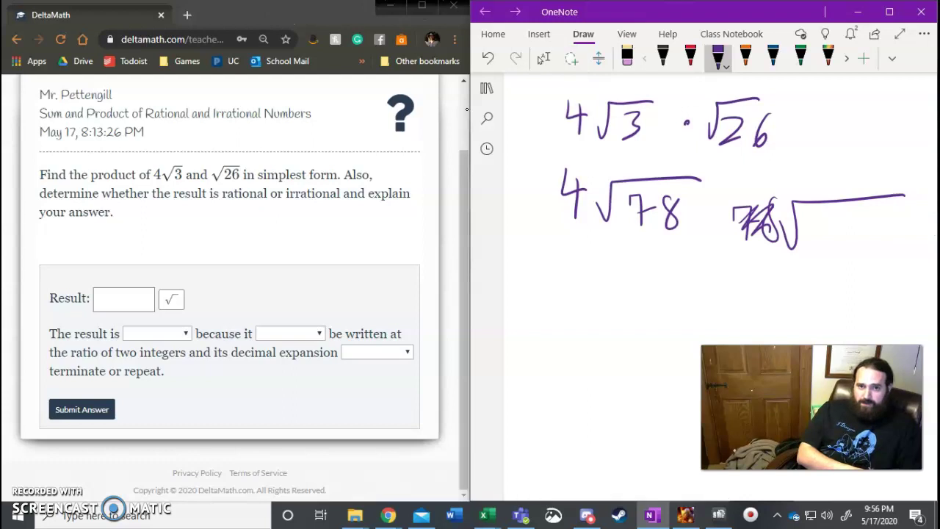
{"action": "key", "text": "ctrl+z"}
{"action": "key", "text": "ctrl+z"}
{"action": "key", "text": "ctrl+z"}
{"action": "key", "text": "ctrl+z"}
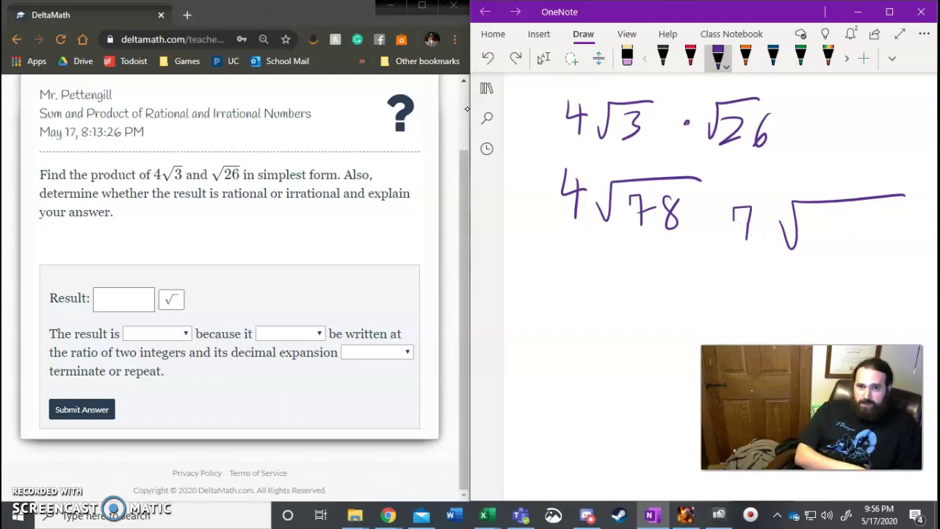
{"action": "key", "text": "ctrl+z"}
{"action": "mouse_move", "coordinate": [741, 206]}
{"action": "left_mouse_down"}
{"action": "mouse_move", "coordinate": [741, 231]}
{"action": "mouse_move", "coordinate": [755, 225]}
{"action": "left_mouse_up"}
{"action": "left_click_drag", "start_coordinate": [825, 215], "coordinate": [836, 245]}
{"action": "left_click_drag", "start_coordinate": [866, 215], "coordinate": [862, 218]}
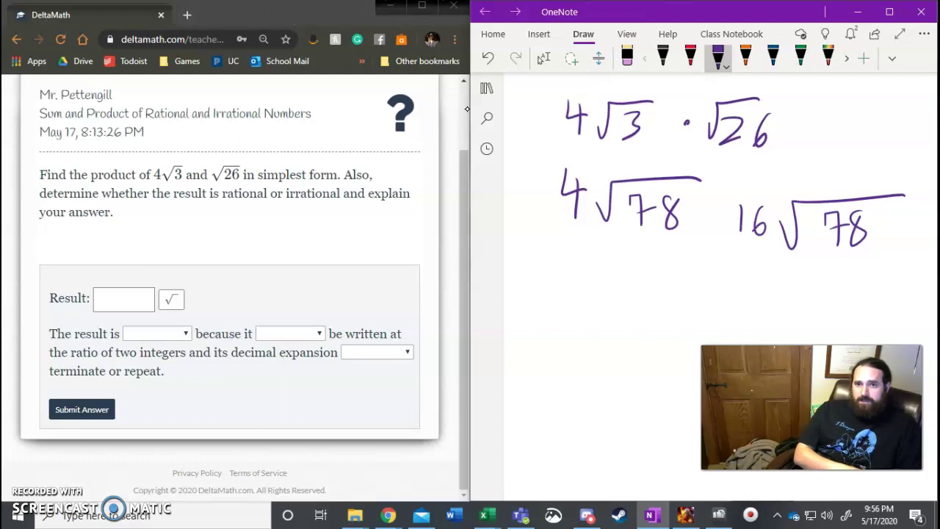
- Erase and redraw the radical over 78, then strike through the 16√78 attempt
{"action": "left_click", "coordinate": [628, 58]}
{"action": "left_click", "coordinate": [845, 200]}
{"action": "left_click", "coordinate": [718, 58]}
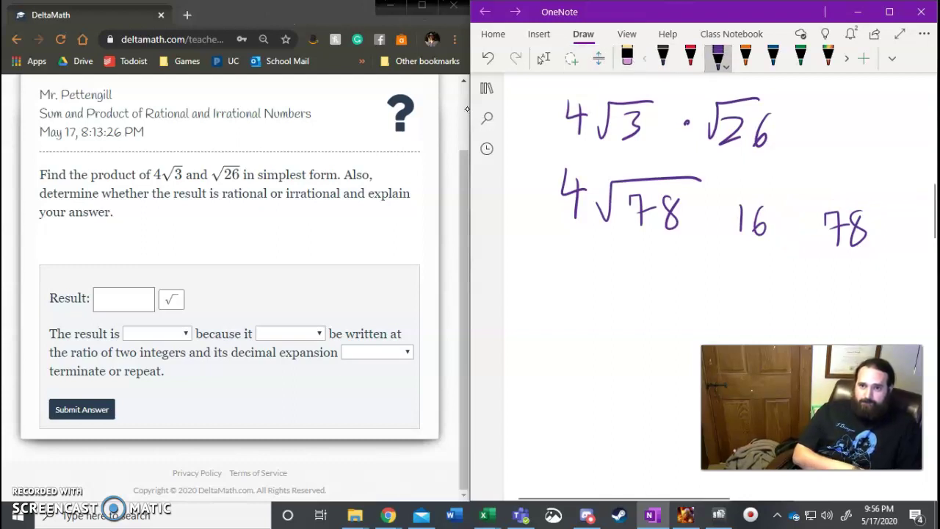
{"action": "mouse_move", "coordinate": [793, 241]}
{"action": "left_mouse_down"}
{"action": "mouse_move", "coordinate": [801, 203]}
{"action": "mouse_move", "coordinate": [895, 199]}
{"action": "left_mouse_up"}
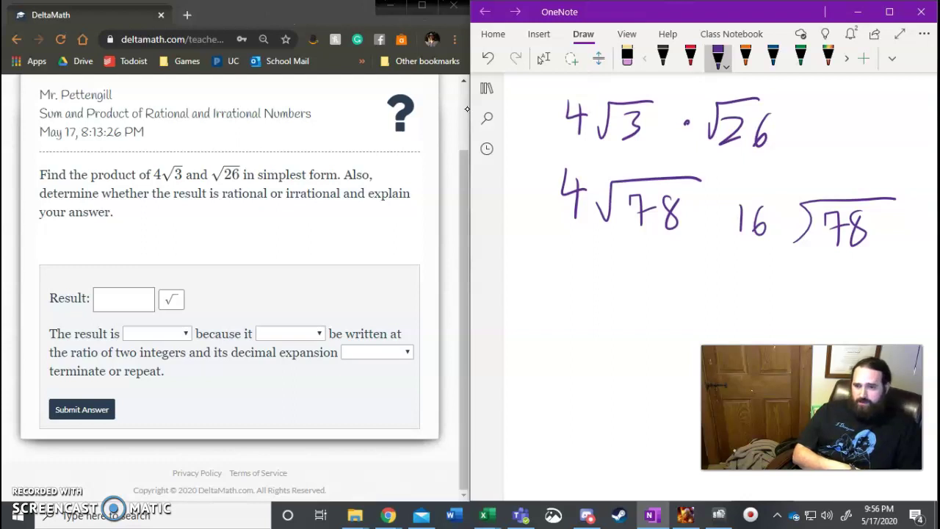
{"action": "left_click_drag", "start_coordinate": [738, 201], "coordinate": [875, 232]}
{"action": "left_click_drag", "start_coordinate": [869, 196], "coordinate": [729, 254]}
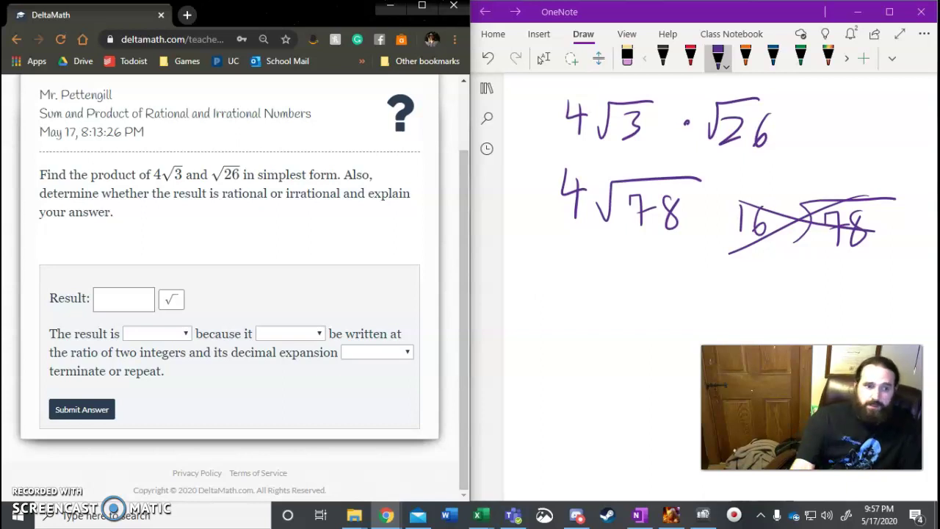
- Enter 4√78 as the result, mark it irrational, and circle √78 in red ink
{"action": "left_click", "coordinate": [119, 298]}
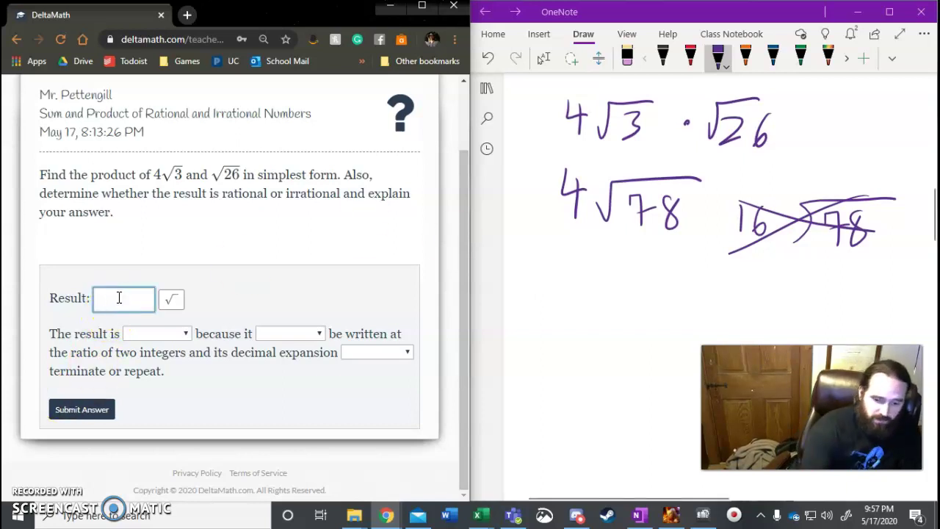
{"action": "type", "text": "4"}
{"action": "left_click", "coordinate": [180, 308]}
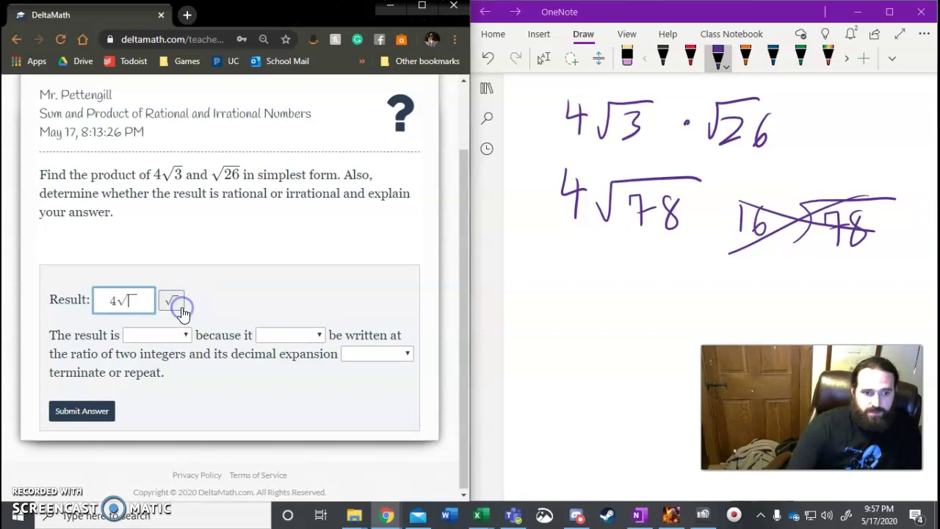
{"action": "type", "text": "78"}
{"action": "left_click", "coordinate": [168, 337]}
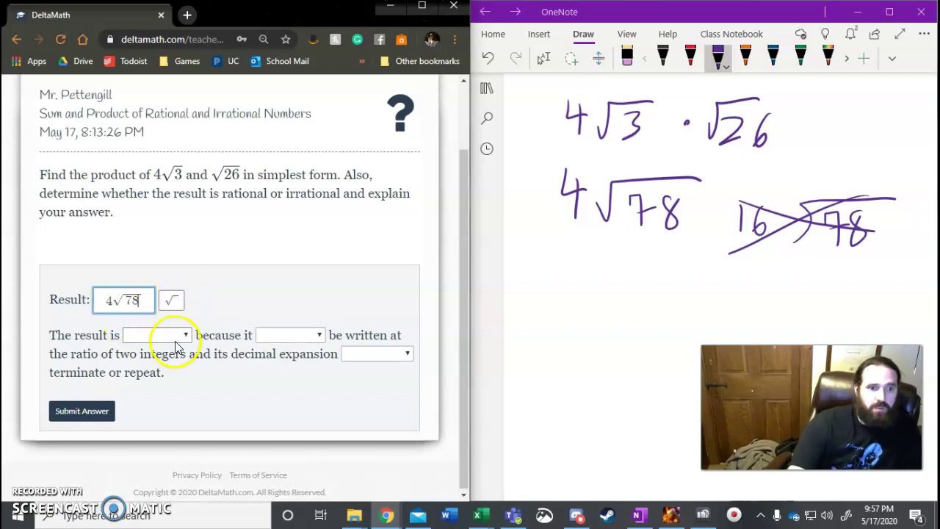
{"action": "left_click", "coordinate": [172, 367]}
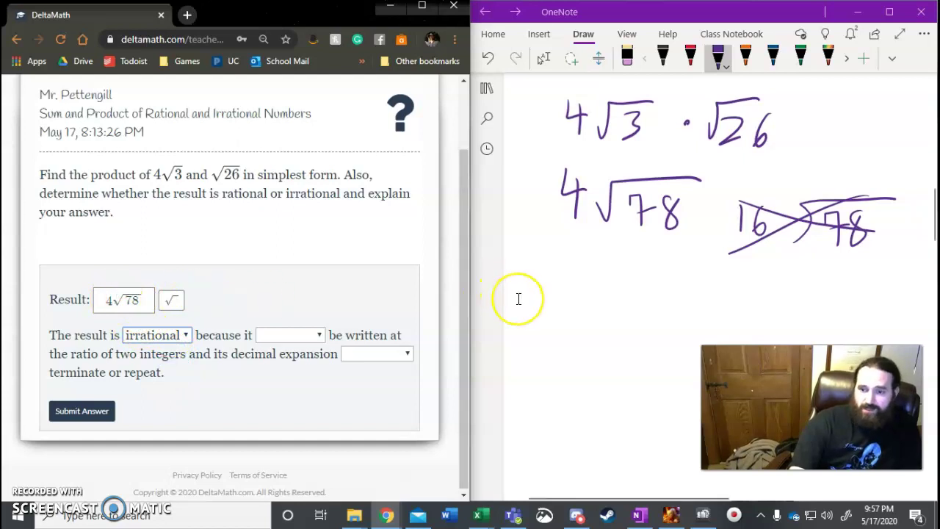
{"action": "left_click", "coordinate": [691, 57]}
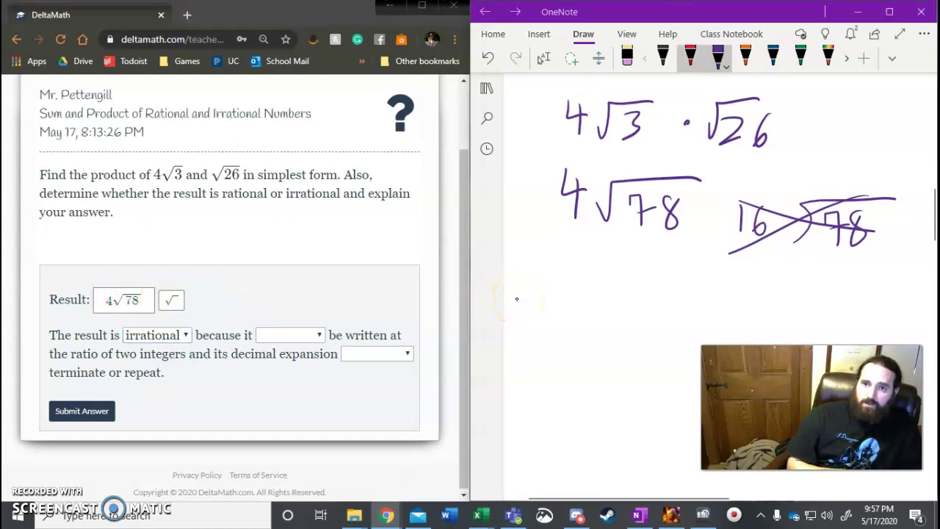
{"action": "mouse_move", "coordinate": [654, 169]}
{"action": "left_mouse_down"}
{"action": "mouse_move", "coordinate": [607, 247]}
{"action": "mouse_move", "coordinate": [637, 150]}
{"action": "left_mouse_up"}
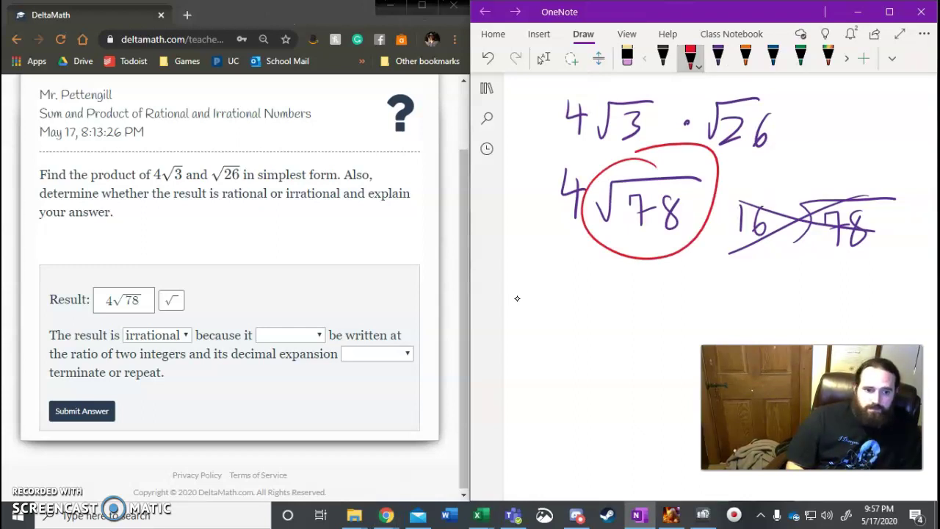
- Choose CANNOT be written as a ratio and decimal does NOT terminate or repeat
{"action": "left_click", "coordinate": [292, 334]}
{"action": "left_click", "coordinate": [286, 384]}
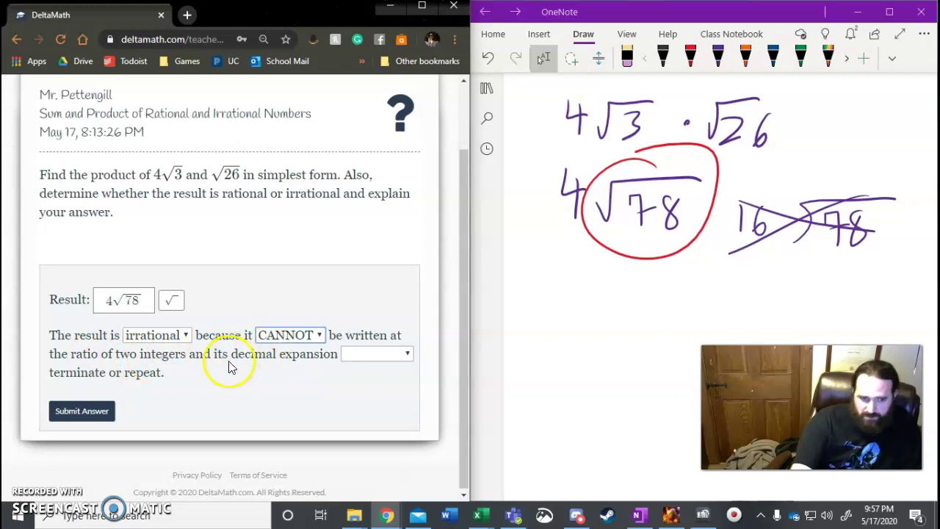
{"action": "left_click", "coordinate": [356, 360]}
{"action": "left_click", "coordinate": [363, 403]}
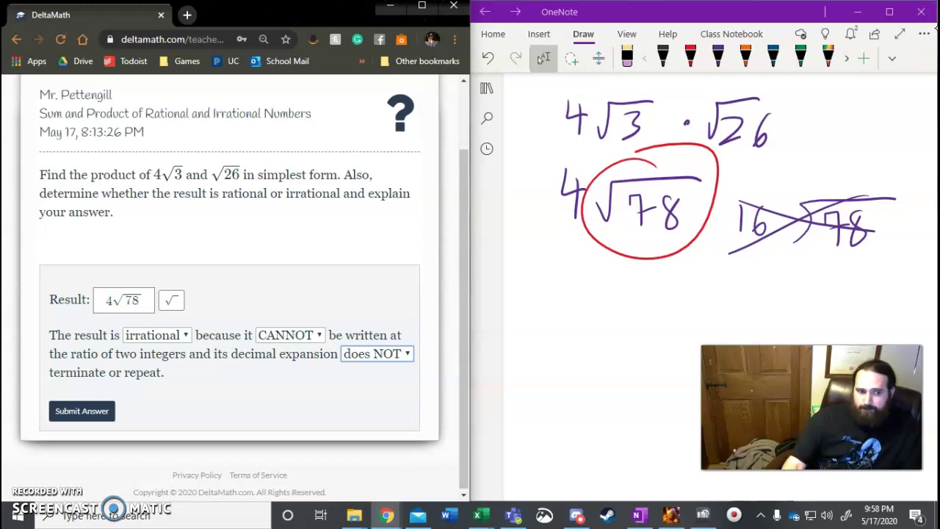
- Submit and confirm the 4√78 answer, then load a new problem
{"action": "left_click", "coordinate": [107, 412]}
{"action": "left_click", "coordinate": [395, 248]}
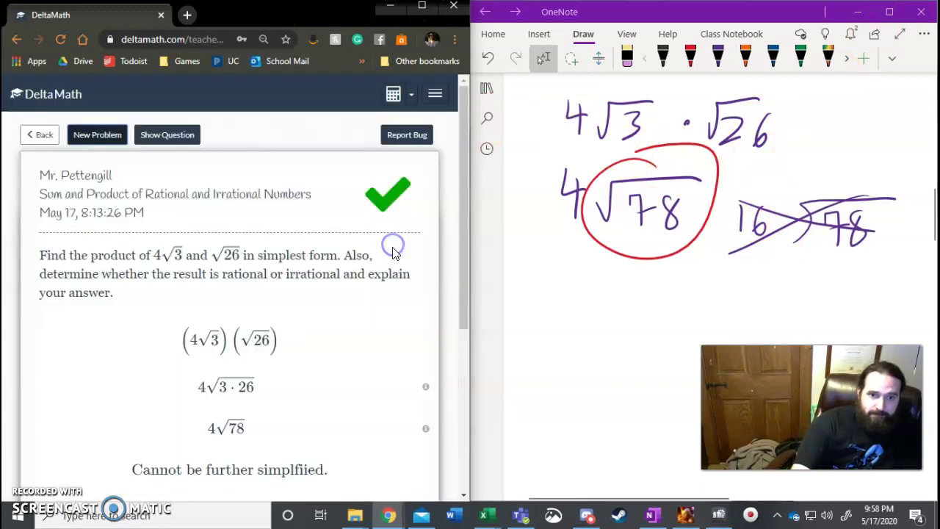
{"action": "left_click", "coordinate": [112, 138]}
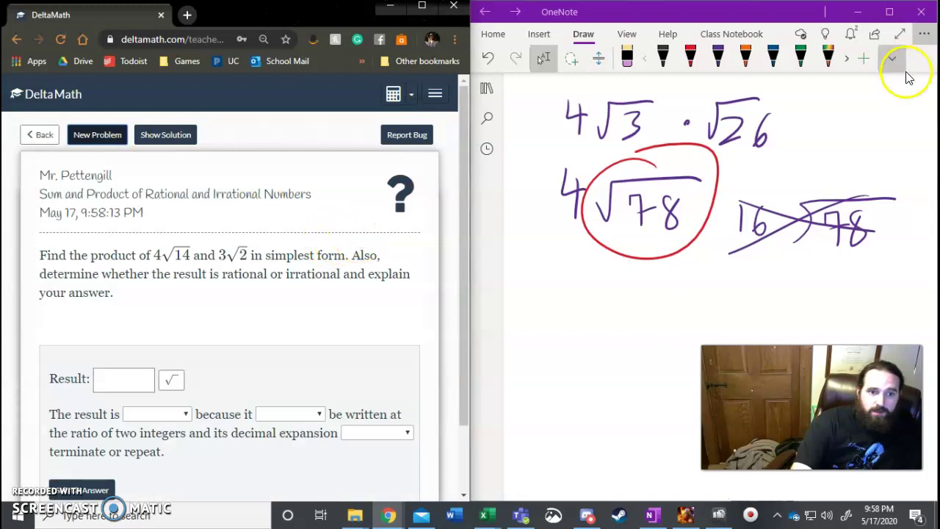
{"action": "scroll", "coordinate": [279, 286], "scroll_direction": "down", "scroll_amount": 2}
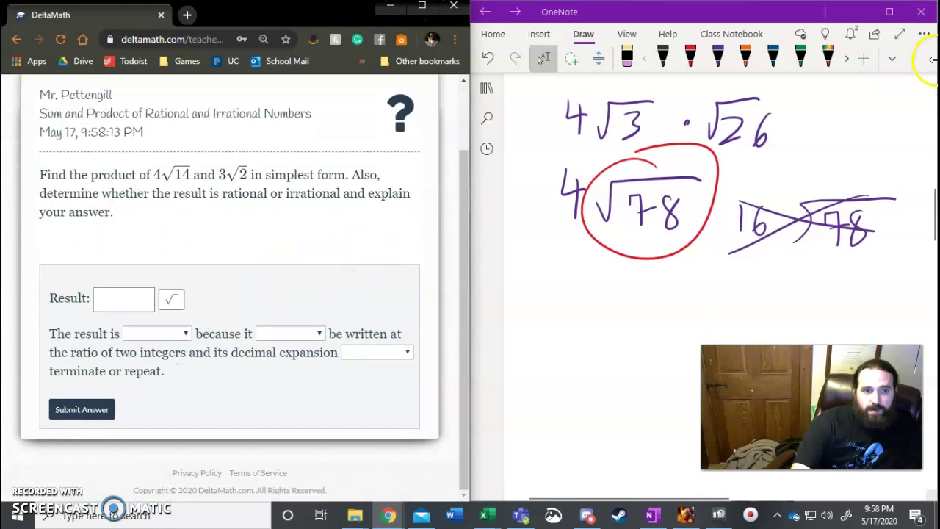
{"action": "left_click", "coordinate": [751, 122]}
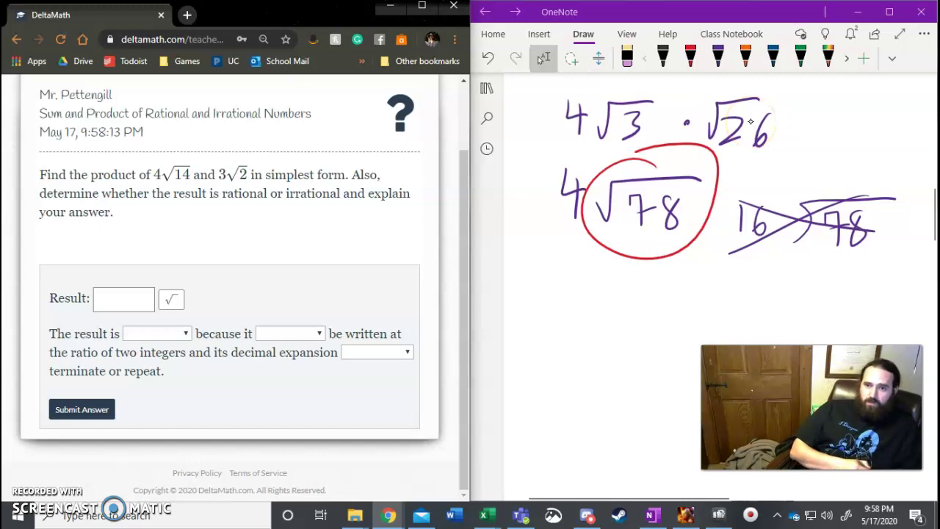
{"action": "scroll", "coordinate": [720, 227], "scroll_direction": "down", "scroll_amount": 5}
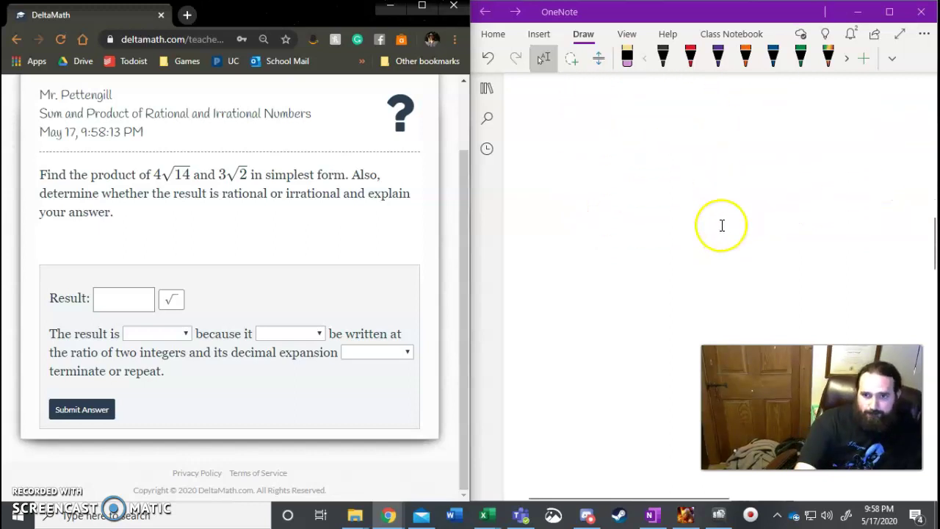
- In red ink, write 4√14 · 3√2 and its product 12√28 below
{"action": "left_click", "coordinate": [690, 58]}
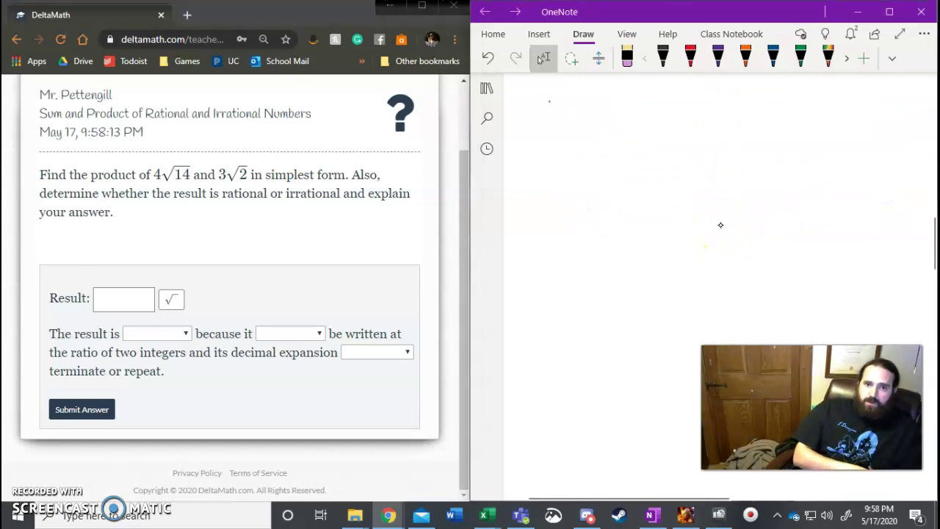
{"action": "mouse_move", "coordinate": [565, 97]}
{"action": "left_mouse_down"}
{"action": "mouse_move", "coordinate": [571, 123]}
{"action": "mouse_move", "coordinate": [586, 94]}
{"action": "mouse_move", "coordinate": [644, 100]}
{"action": "mouse_move", "coordinate": [638, 142]}
{"action": "left_mouse_up"}
{"action": "left_click", "coordinate": [700, 120]}
{"action": "mouse_move", "coordinate": [718, 108]}
{"action": "left_mouse_down"}
{"action": "mouse_move", "coordinate": [719, 141]}
{"action": "mouse_move", "coordinate": [811, 99]}
{"action": "mouse_move", "coordinate": [811, 132]}
{"action": "left_mouse_up"}
{"action": "mouse_move", "coordinate": [562, 190]}
{"action": "left_mouse_down"}
{"action": "mouse_move", "coordinate": [564, 218]}
{"action": "mouse_move", "coordinate": [599, 220]}
{"action": "mouse_move", "coordinate": [631, 178]}
{"action": "mouse_move", "coordinate": [690, 174]}
{"action": "left_mouse_up"}
{"action": "left_click_drag", "start_coordinate": [636, 191], "coordinate": [654, 212]}
{"action": "mouse_move", "coordinate": [674, 187]}
{"action": "left_mouse_down"}
{"action": "mouse_move", "coordinate": [667, 206]}
{"action": "mouse_move", "coordinate": [671, 188]}
{"action": "left_mouse_up"}
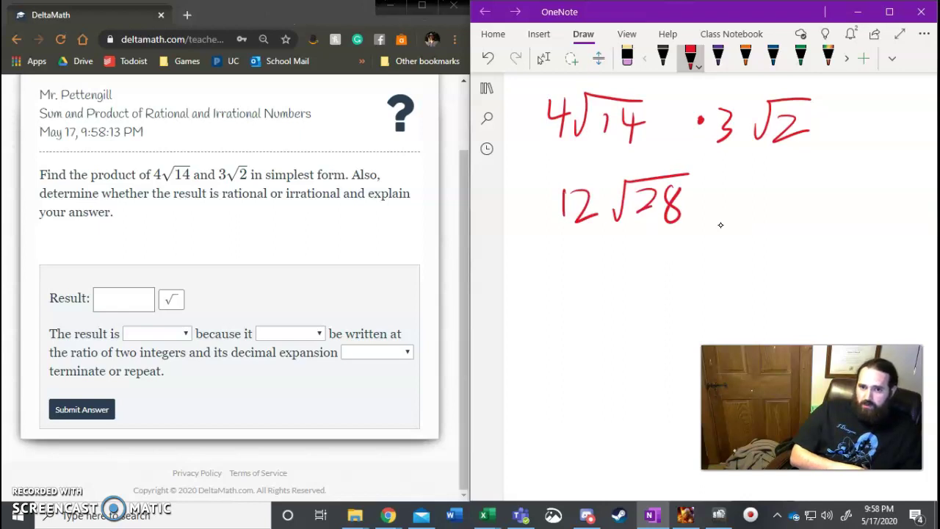
- Rewrite the next line as 12√4·7, scribbling out a false start
{"action": "left_click_drag", "start_coordinate": [557, 253], "coordinate": [558, 275]}
{"action": "mouse_move", "coordinate": [572, 249]}
{"action": "left_mouse_down"}
{"action": "mouse_move", "coordinate": [574, 266]}
{"action": "mouse_move", "coordinate": [596, 260]}
{"action": "left_mouse_up"}
{"action": "mouse_move", "coordinate": [589, 248]}
{"action": "left_mouse_down"}
{"action": "mouse_move", "coordinate": [593, 254]}
{"action": "mouse_move", "coordinate": [563, 263]}
{"action": "mouse_move", "coordinate": [592, 284]}
{"action": "left_mouse_up"}
{"action": "mouse_move", "coordinate": [632, 252]}
{"action": "left_mouse_down"}
{"action": "mouse_move", "coordinate": [634, 279]}
{"action": "mouse_move", "coordinate": [658, 285]}
{"action": "mouse_move", "coordinate": [766, 236]}
{"action": "left_mouse_up"}
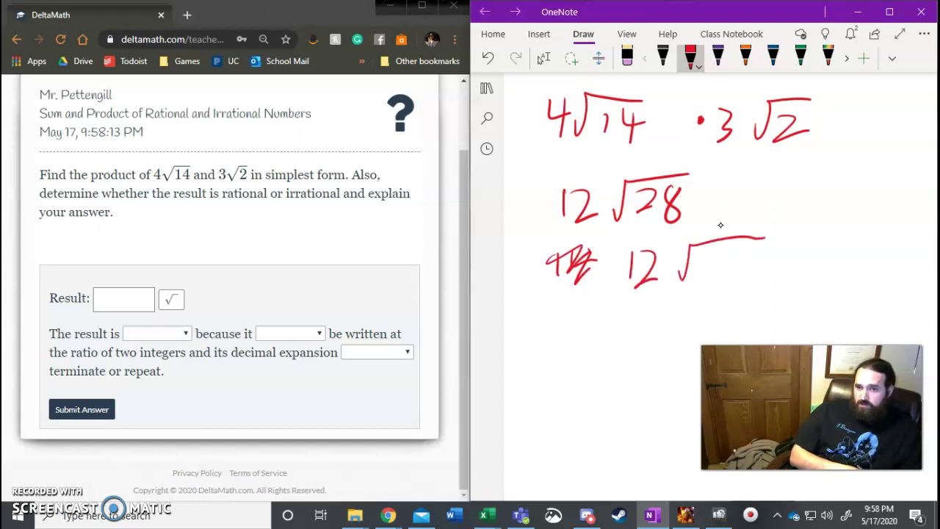
{"action": "left_click_drag", "start_coordinate": [704, 248], "coordinate": [725, 260]}
{"action": "left_click_drag", "start_coordinate": [717, 250], "coordinate": [717, 282]}
{"action": "left_click", "coordinate": [739, 263]}
{"action": "mouse_move", "coordinate": [749, 255]}
{"action": "left_mouse_down"}
{"action": "mouse_move", "coordinate": [764, 281]}
{"action": "mouse_move", "coordinate": [781, 264]}
{"action": "left_mouse_up"}
- Simplify to 12·2√7 and write the final result 24√7
{"action": "mouse_move", "coordinate": [546, 313]}
{"action": "left_mouse_down"}
{"action": "mouse_move", "coordinate": [547, 337]}
{"action": "mouse_move", "coordinate": [609, 345]}
{"action": "mouse_move", "coordinate": [690, 312]}
{"action": "mouse_move", "coordinate": [654, 318]}
{"action": "mouse_move", "coordinate": [648, 344]}
{"action": "left_mouse_up"}
{"action": "left_click", "coordinate": [584, 333]}
{"action": "left_click_drag", "start_coordinate": [645, 333], "coordinate": [668, 332]}
{"action": "mouse_move", "coordinate": [554, 370]}
{"action": "left_mouse_down"}
{"action": "mouse_move", "coordinate": [565, 367]}
{"action": "mouse_move", "coordinate": [572, 385]}
{"action": "left_mouse_up"}
{"action": "left_click_drag", "start_coordinate": [576, 367], "coordinate": [596, 374]}
{"action": "mouse_move", "coordinate": [588, 366]}
{"action": "left_mouse_down"}
{"action": "mouse_move", "coordinate": [589, 393]}
{"action": "mouse_move", "coordinate": [625, 357]}
{"action": "mouse_move", "coordinate": [646, 361]}
{"action": "left_mouse_up"}
{"action": "mouse_move", "coordinate": [647, 362]}
{"action": "left_mouse_down"}
{"action": "mouse_move", "coordinate": [636, 388]}
{"action": "mouse_move", "coordinate": [655, 377]}
{"action": "left_mouse_up"}
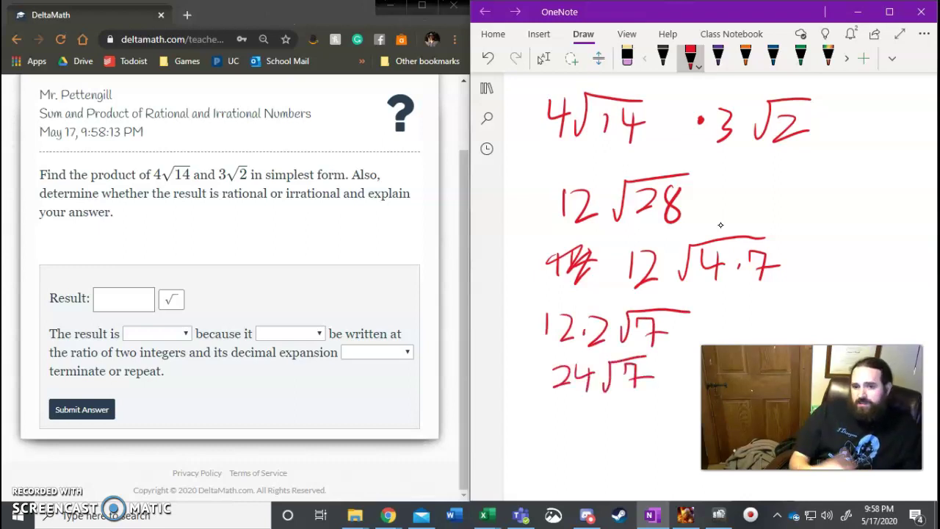
- Enter 24√7 as the result, choosing irrational, CANNOT be a ratio, and decimal does NOT terminate
{"action": "left_click", "coordinate": [544, 58]}
{"action": "left_click", "coordinate": [127, 298]}
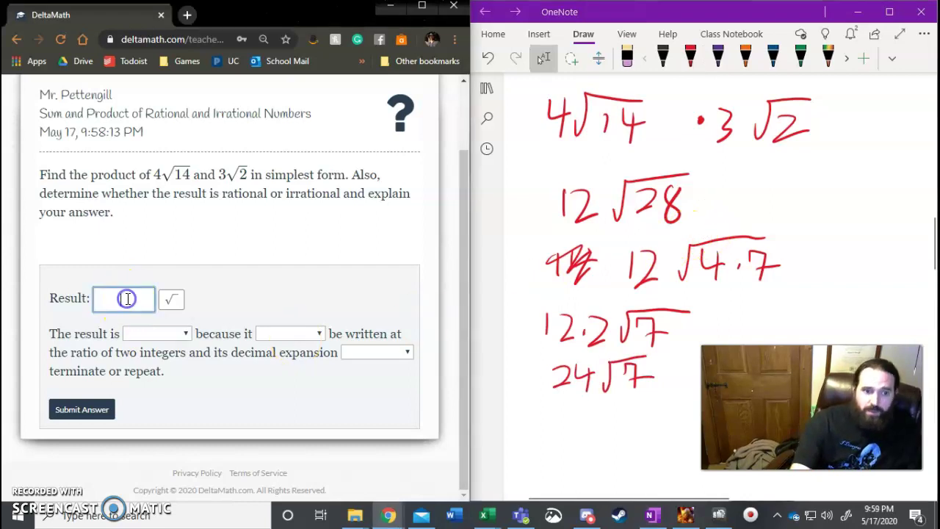
{"action": "type", "text": "24"}
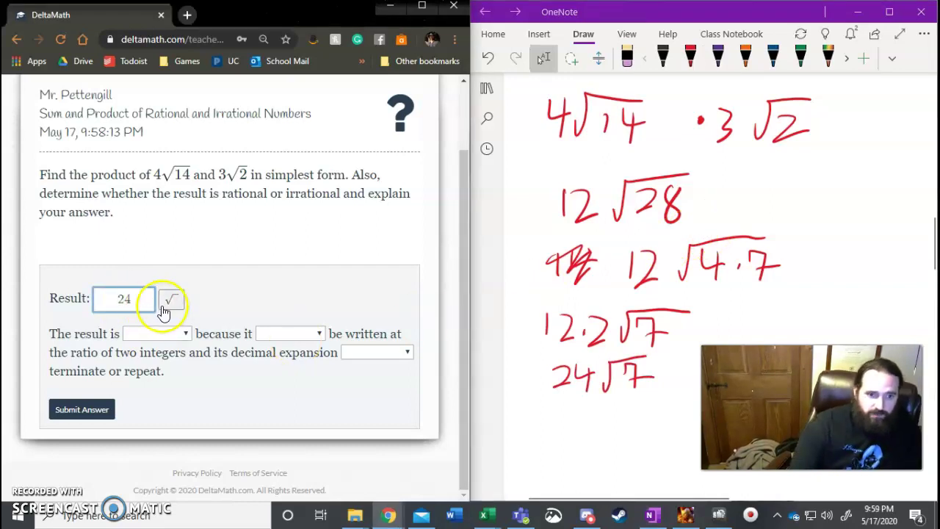
{"action": "left_click", "coordinate": [166, 310]}
{"action": "type", "text": "7"}
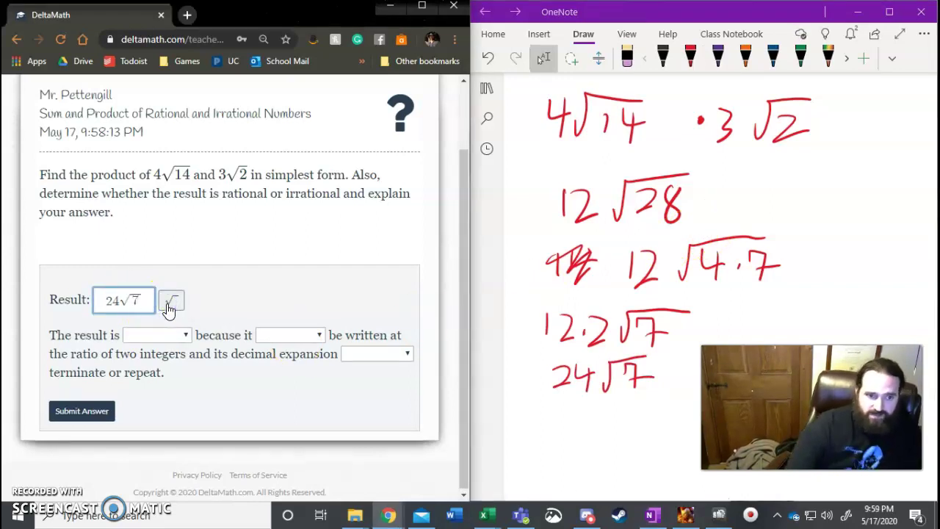
{"action": "left_click", "coordinate": [180, 333]}
{"action": "left_click", "coordinate": [176, 362]}
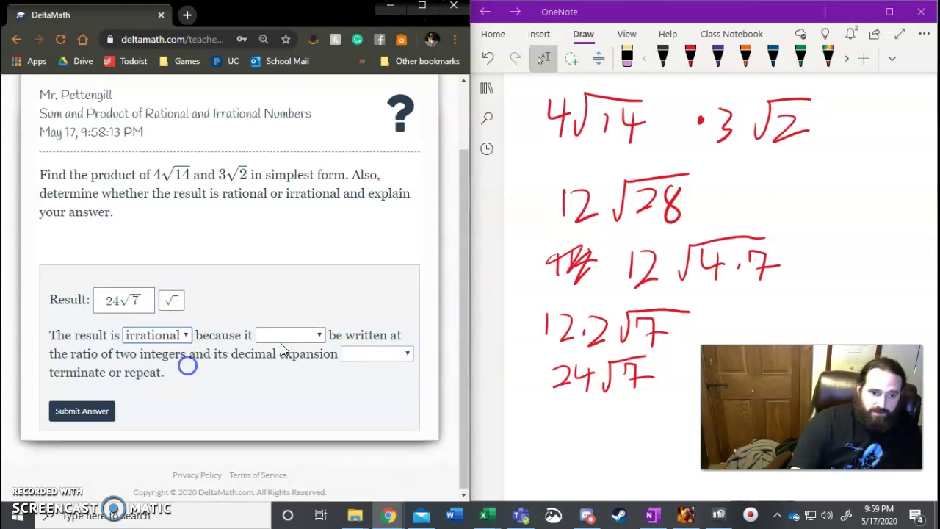
{"action": "left_click", "coordinate": [282, 337]}
{"action": "left_click", "coordinate": [289, 369]}
{"action": "left_click", "coordinate": [379, 352]}
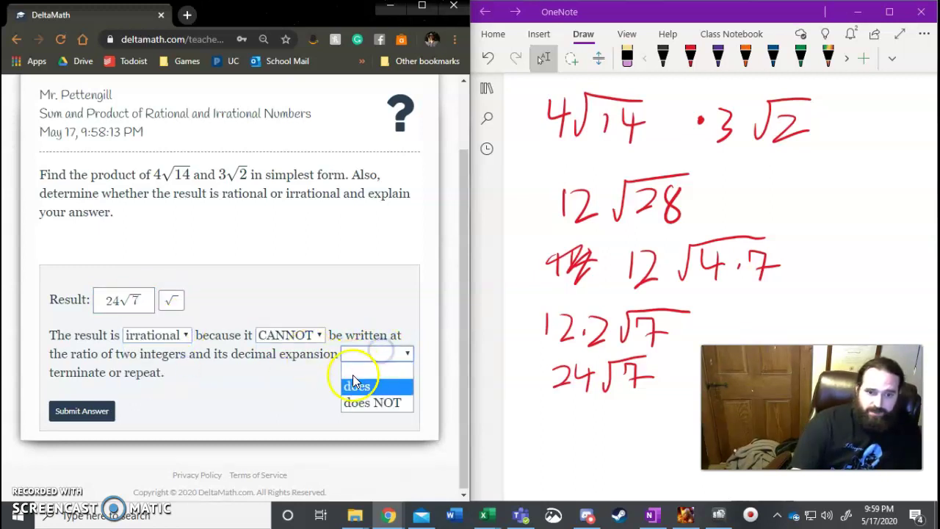
{"action": "left_click", "coordinate": [365, 401]}
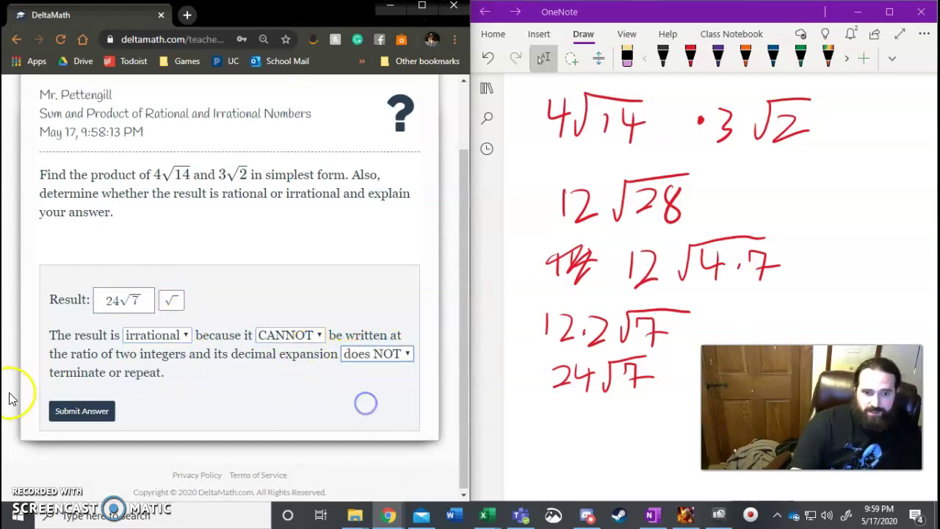
- Submit and confirm the answer, then load the next problem
{"action": "left_click", "coordinate": [68, 413]}
{"action": "left_click", "coordinate": [399, 247]}
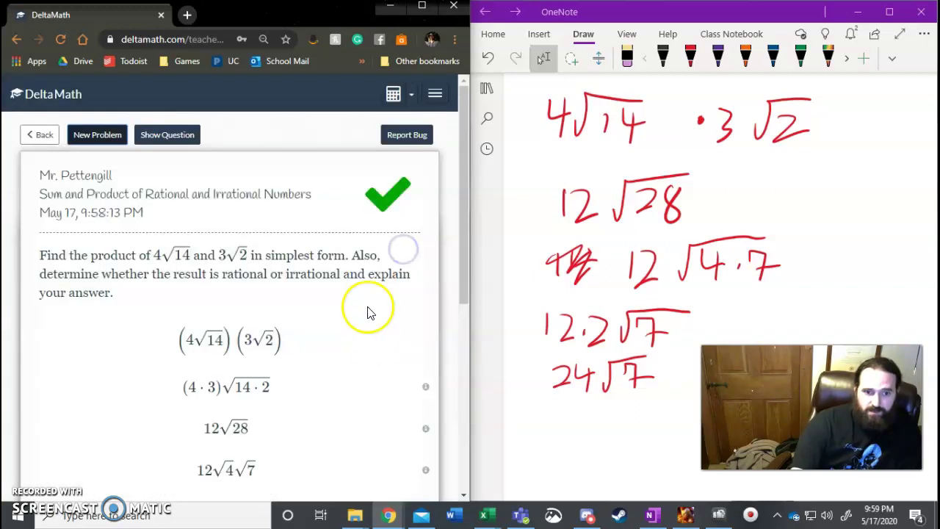
{"action": "left_click", "coordinate": [82, 144]}
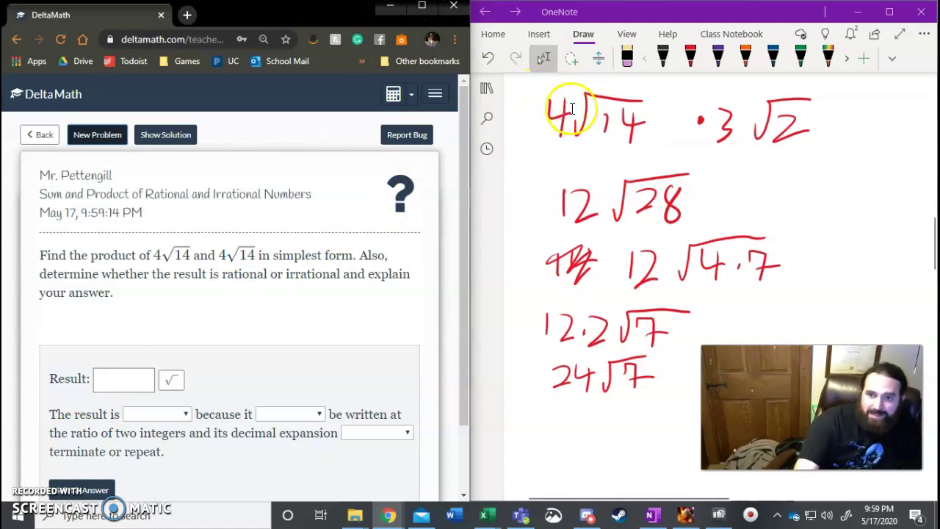
- Write √3 · √3 = 3 and, below it, √9 = 3 in red ink
{"action": "scroll", "coordinate": [644, 292], "scroll_direction": "down", "scroll_amount": 10}
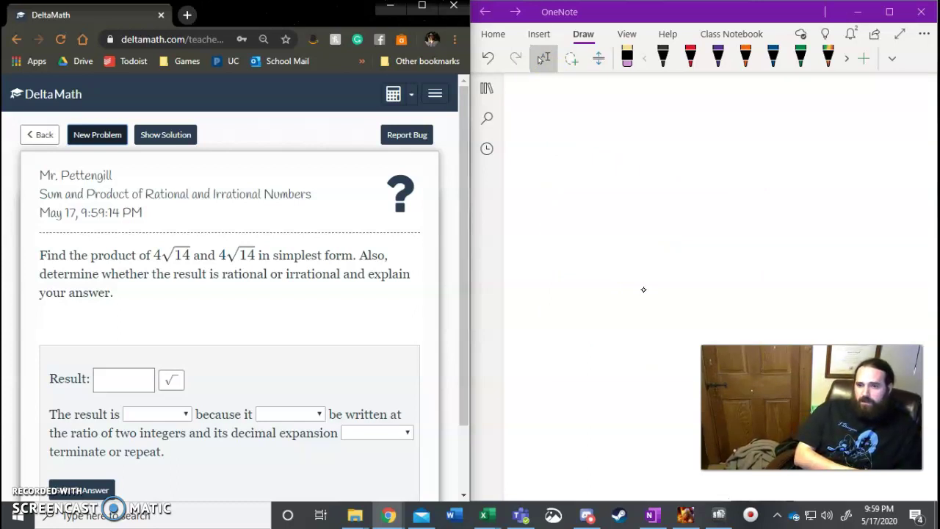
{"action": "mouse_move", "coordinate": [585, 133]}
{"action": "left_mouse_down"}
{"action": "mouse_move", "coordinate": [610, 107]}
{"action": "mouse_move", "coordinate": [650, 106]}
{"action": "mouse_move", "coordinate": [616, 152]}
{"action": "left_mouse_up"}
{"action": "left_click", "coordinate": [688, 130]}
{"action": "mouse_move", "coordinate": [719, 132]}
{"action": "left_mouse_down"}
{"action": "mouse_move", "coordinate": [728, 147]}
{"action": "mouse_move", "coordinate": [798, 98]}
{"action": "left_mouse_up"}
{"action": "left_click_drag", "start_coordinate": [764, 124], "coordinate": [772, 144]}
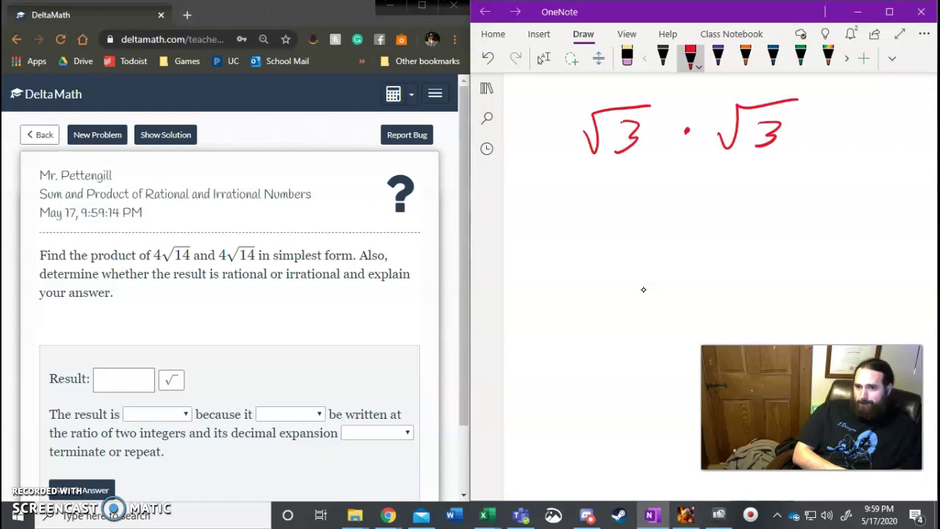
{"action": "left_click_drag", "start_coordinate": [834, 127], "coordinate": [851, 126]}
{"action": "mouse_move", "coordinate": [828, 147]}
{"action": "left_mouse_down"}
{"action": "mouse_move", "coordinate": [884, 132]}
{"action": "mouse_move", "coordinate": [865, 149]}
{"action": "mouse_move", "coordinate": [883, 127]}
{"action": "mouse_move", "coordinate": [877, 136]}
{"action": "left_mouse_up"}
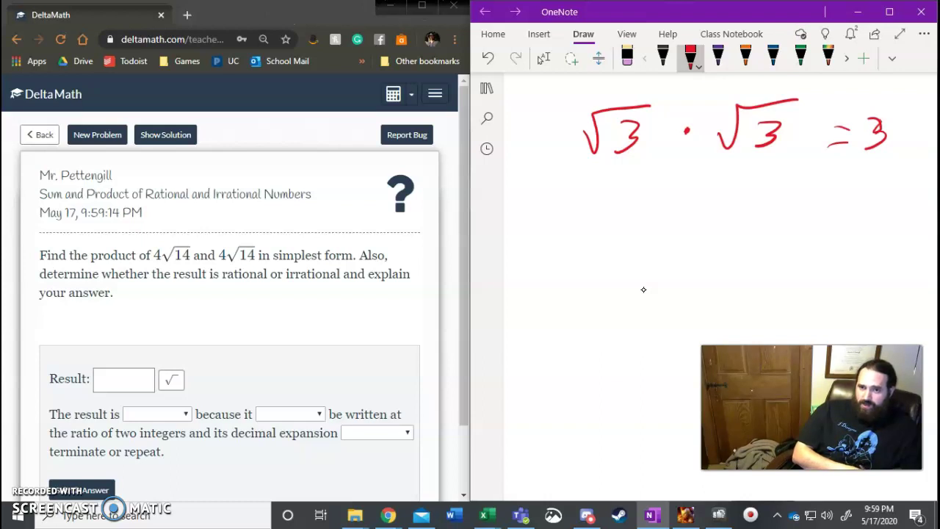
{"action": "mouse_move", "coordinate": [641, 218]}
{"action": "left_mouse_down"}
{"action": "mouse_move", "coordinate": [660, 197]}
{"action": "mouse_move", "coordinate": [745, 190]}
{"action": "left_mouse_up"}
{"action": "left_click_drag", "start_coordinate": [695, 207], "coordinate": [688, 242]}
{"action": "left_click_drag", "start_coordinate": [783, 216], "coordinate": [804, 213]}
{"action": "mouse_move", "coordinate": [780, 232]}
{"action": "left_mouse_down"}
{"action": "mouse_move", "coordinate": [854, 196]}
{"action": "mouse_move", "coordinate": [837, 224]}
{"action": "left_mouse_up"}
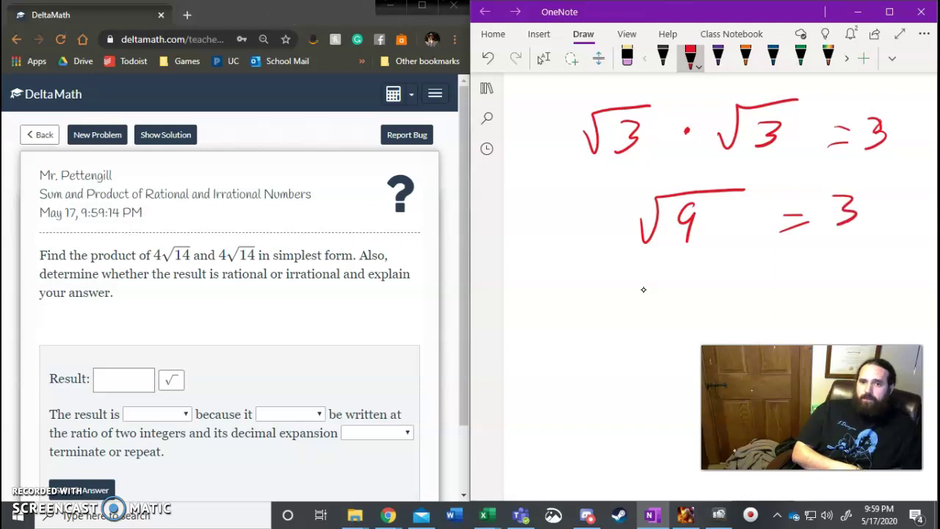
- Arrow from the first √3 to √3², cross out the exponent 2, and add an arrow beneath
{"action": "left_click_drag", "start_coordinate": [619, 159], "coordinate": [558, 213]}
{"action": "mouse_move", "coordinate": [523, 247]}
{"action": "left_mouse_down"}
{"action": "mouse_move", "coordinate": [564, 229]}
{"action": "mouse_move", "coordinate": [541, 263]}
{"action": "left_mouse_up"}
{"action": "left_click_drag", "start_coordinate": [572, 218], "coordinate": [592, 232]}
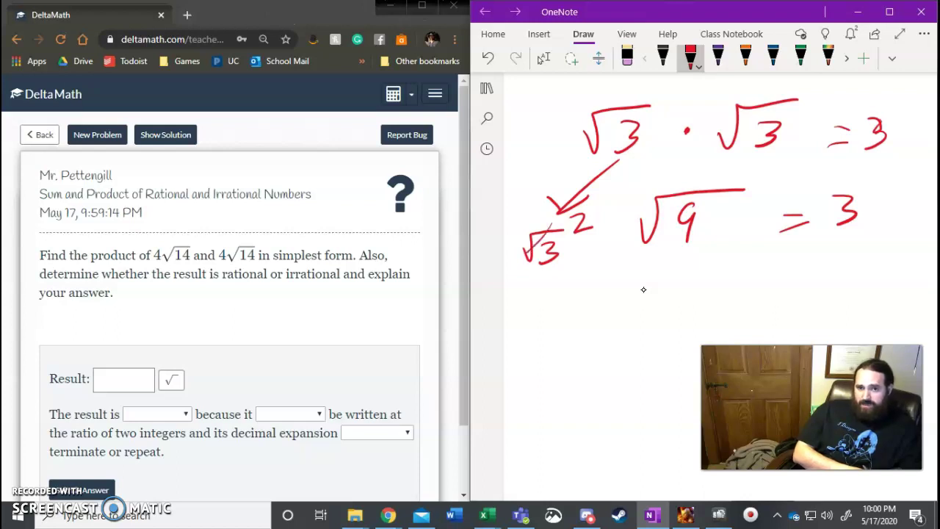
{"action": "left_click_drag", "start_coordinate": [592, 207], "coordinate": [566, 239]}
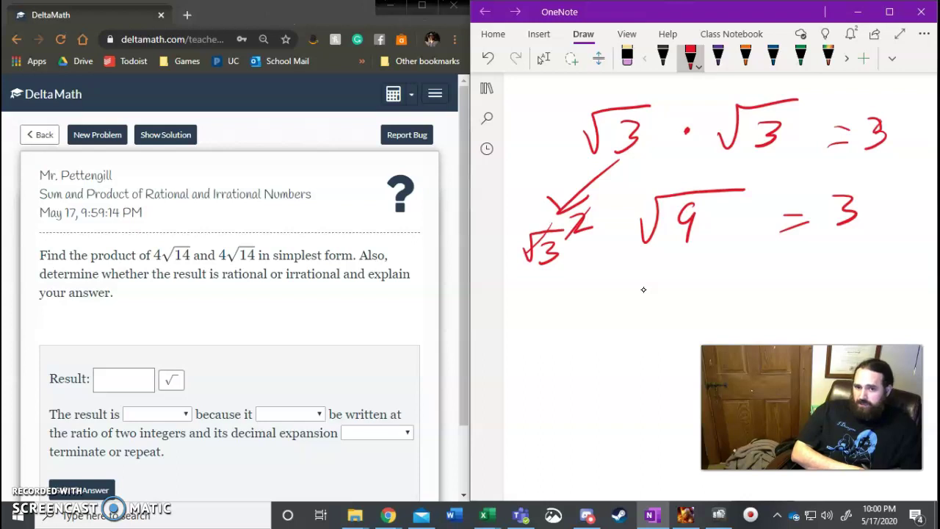
{"action": "mouse_move", "coordinate": [545, 285]}
{"action": "left_mouse_down"}
{"action": "mouse_move", "coordinate": [556, 285]}
{"action": "mouse_move", "coordinate": [552, 302]}
{"action": "left_mouse_up"}
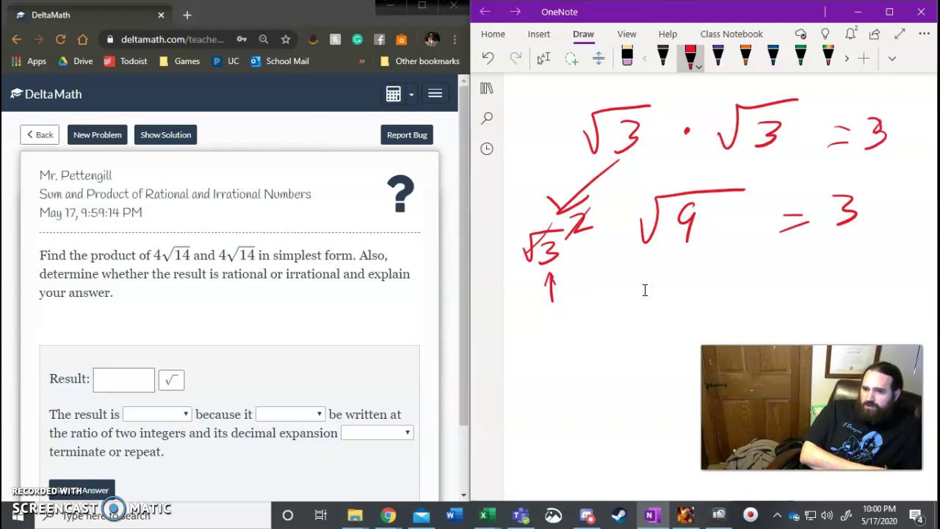
{"action": "left_click", "coordinate": [470, 351]}
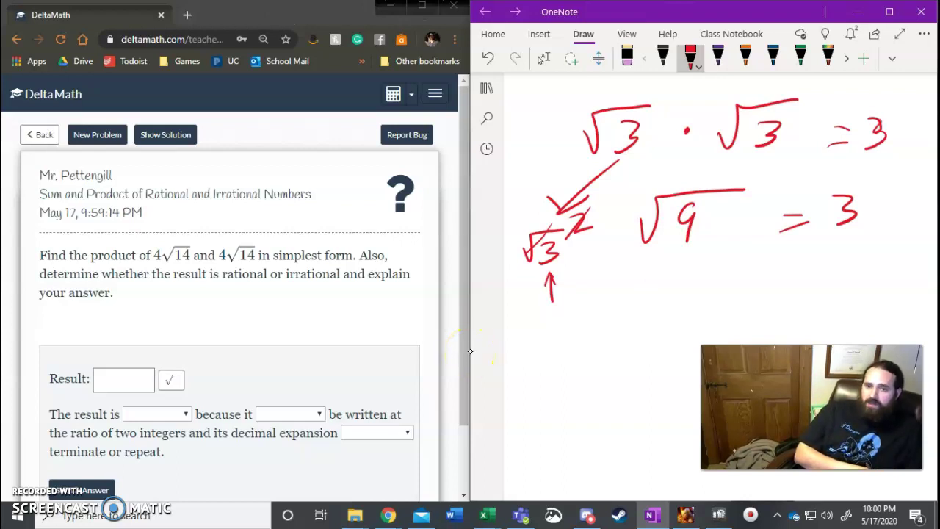
{"action": "left_click", "coordinate": [543, 58]}
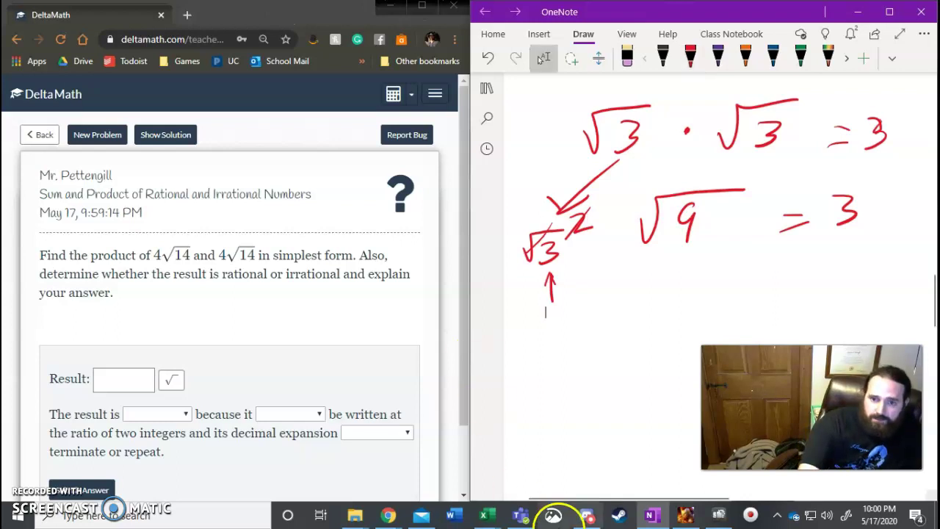
- Write 4√14 · 4√14 in red ink below the earlier example
{"action": "left_click", "coordinate": [621, 244]}
{"action": "scroll", "coordinate": [621, 244], "scroll_direction": "down", "scroll_amount": 3}
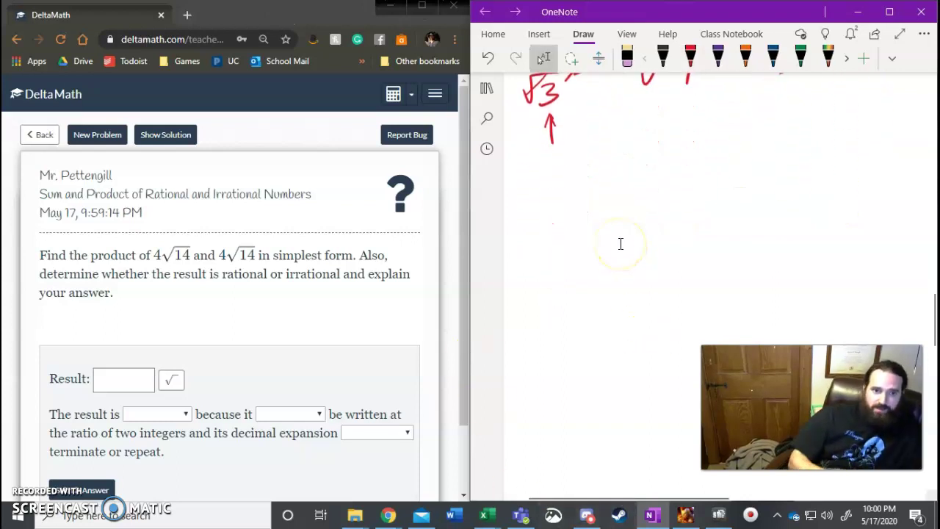
{"action": "left_click", "coordinate": [690, 58]}
{"action": "mouse_move", "coordinate": [572, 163]}
{"action": "left_mouse_down"}
{"action": "mouse_move", "coordinate": [599, 174]}
{"action": "mouse_move", "coordinate": [580, 198]}
{"action": "left_mouse_up"}
{"action": "mouse_move", "coordinate": [605, 185]}
{"action": "left_mouse_down"}
{"action": "mouse_move", "coordinate": [612, 196]}
{"action": "mouse_move", "coordinate": [661, 155]}
{"action": "mouse_move", "coordinate": [630, 192]}
{"action": "left_mouse_up"}
{"action": "mouse_move", "coordinate": [641, 171]}
{"action": "left_mouse_down"}
{"action": "mouse_move", "coordinate": [654, 182]}
{"action": "mouse_move", "coordinate": [646, 199]}
{"action": "left_mouse_up"}
{"action": "left_click", "coordinate": [688, 183]}
{"action": "mouse_move", "coordinate": [702, 167]}
{"action": "left_mouse_down"}
{"action": "mouse_move", "coordinate": [701, 182]}
{"action": "mouse_move", "coordinate": [722, 182]}
{"action": "left_mouse_up"}
{"action": "mouse_move", "coordinate": [713, 169]}
{"action": "left_mouse_down"}
{"action": "mouse_move", "coordinate": [711, 200]}
{"action": "mouse_move", "coordinate": [783, 159]}
{"action": "mouse_move", "coordinate": [750, 195]}
{"action": "left_mouse_up"}
{"action": "mouse_move", "coordinate": [773, 173]}
{"action": "left_mouse_down"}
{"action": "mouse_move", "coordinate": [761, 189]}
{"action": "mouse_move", "coordinate": [782, 187]}
{"action": "left_mouse_up"}
{"action": "left_click_drag", "start_coordinate": [779, 176], "coordinate": [769, 210]}
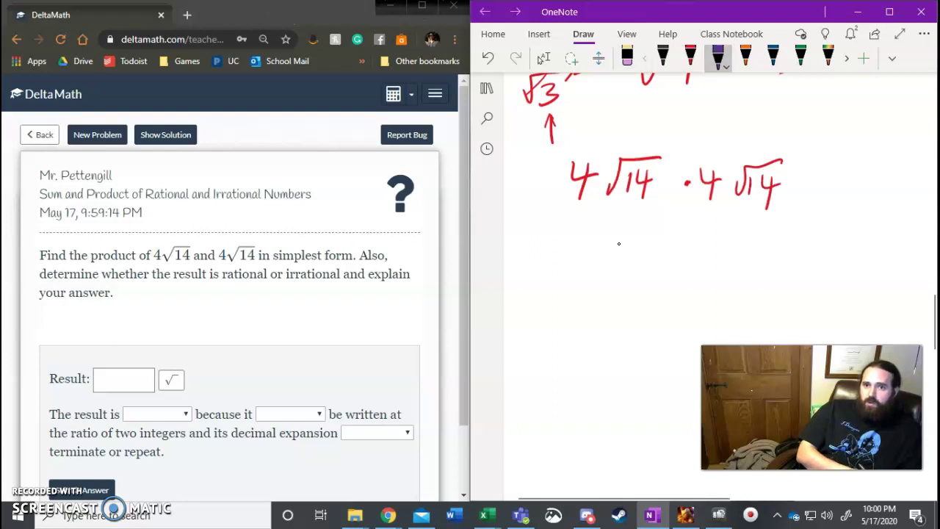
- In purple ink, mark both coefficients 4 and write 16 · 14 = beneath
{"action": "left_click", "coordinate": [718, 55]}
{"action": "left_click_drag", "start_coordinate": [556, 197], "coordinate": [588, 205]}
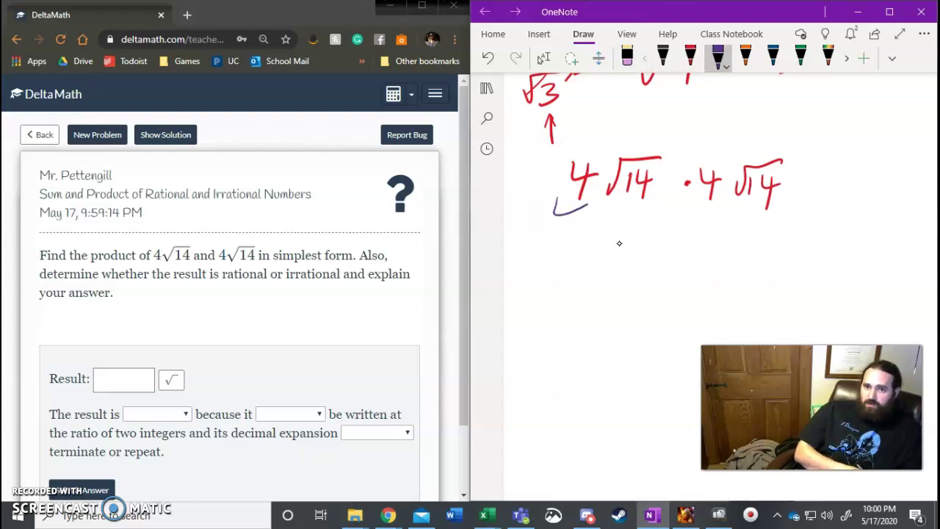
{"action": "left_click_drag", "start_coordinate": [689, 200], "coordinate": [728, 216]}
{"action": "mouse_move", "coordinate": [568, 266]}
{"action": "left_mouse_down"}
{"action": "mouse_move", "coordinate": [565, 294]}
{"action": "mouse_move", "coordinate": [581, 282]}
{"action": "left_mouse_up"}
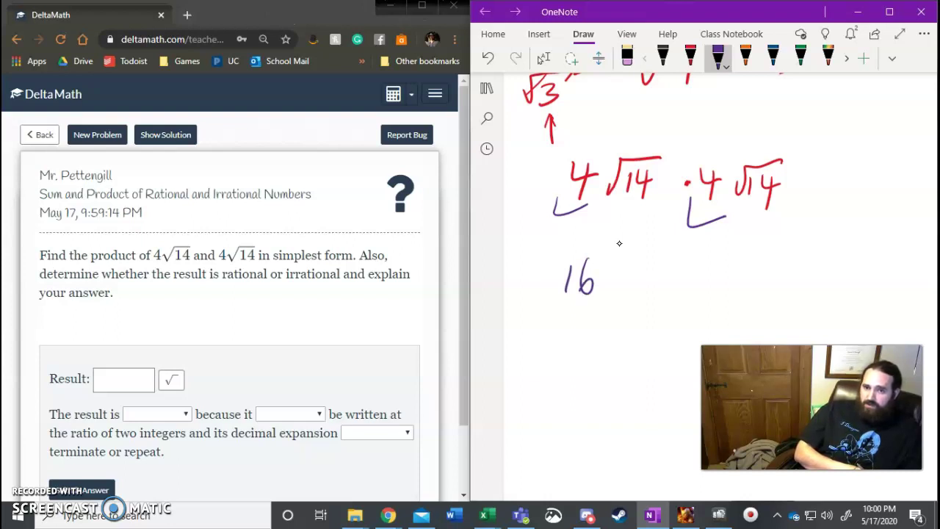
{"action": "left_click_drag", "start_coordinate": [620, 281], "coordinate": [630, 302]}
{"action": "mouse_move", "coordinate": [644, 274]}
{"action": "left_mouse_down"}
{"action": "mouse_move", "coordinate": [659, 286]}
{"action": "mouse_move", "coordinate": [650, 311]}
{"action": "left_mouse_up"}
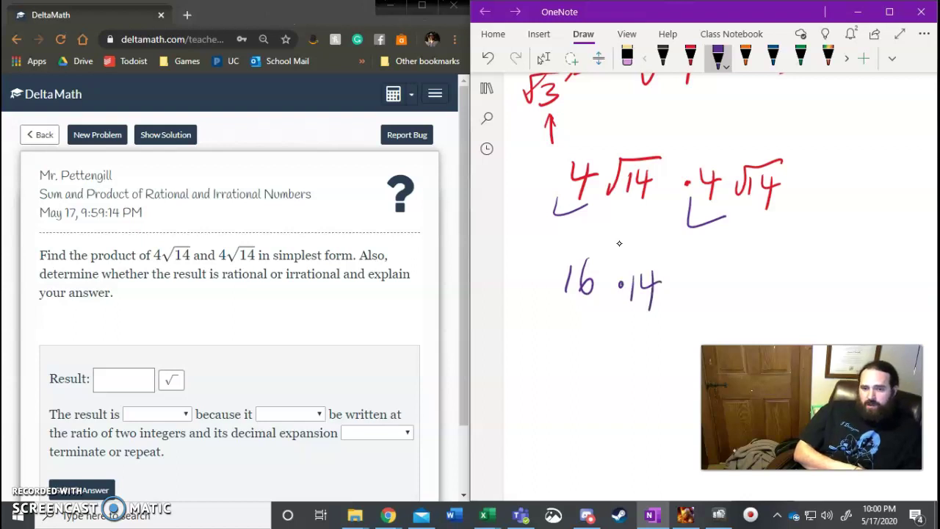
{"action": "mouse_move", "coordinate": [687, 291]}
{"action": "left_mouse_down"}
{"action": "mouse_move", "coordinate": [706, 289]}
{"action": "mouse_move", "coordinate": [706, 300]}
{"action": "left_mouse_up"}
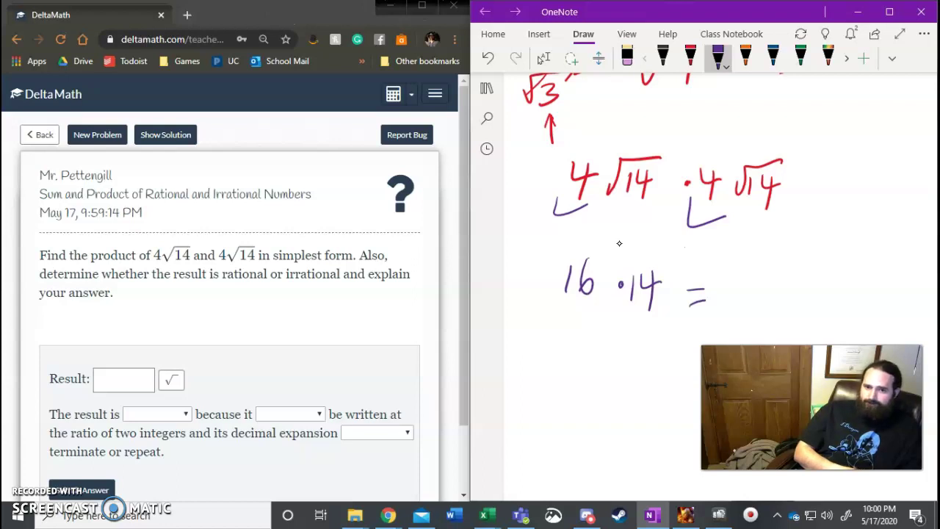
- Multiply 16 × 14 in a side column (64 + 160 = 224) and write 224 after the equals sign
{"action": "left_click_drag", "start_coordinate": [844, 147], "coordinate": [844, 177]}
{"action": "mouse_move", "coordinate": [862, 147]}
{"action": "left_mouse_down"}
{"action": "mouse_move", "coordinate": [826, 206]}
{"action": "mouse_move", "coordinate": [839, 199]}
{"action": "mouse_move", "coordinate": [822, 190]}
{"action": "mouse_move", "coordinate": [844, 213]}
{"action": "mouse_move", "coordinate": [872, 195]}
{"action": "mouse_move", "coordinate": [864, 218]}
{"action": "left_mouse_up"}
{"action": "mouse_move", "coordinate": [786, 229]}
{"action": "left_mouse_down"}
{"action": "mouse_move", "coordinate": [892, 229]}
{"action": "mouse_move", "coordinate": [879, 245]}
{"action": "left_mouse_up"}
{"action": "left_click_drag", "start_coordinate": [870, 235], "coordinate": [866, 254]}
{"action": "mouse_move", "coordinate": [830, 116]}
{"action": "left_mouse_down"}
{"action": "mouse_move", "coordinate": [832, 137]}
{"action": "mouse_move", "coordinate": [848, 137]}
{"action": "left_mouse_up"}
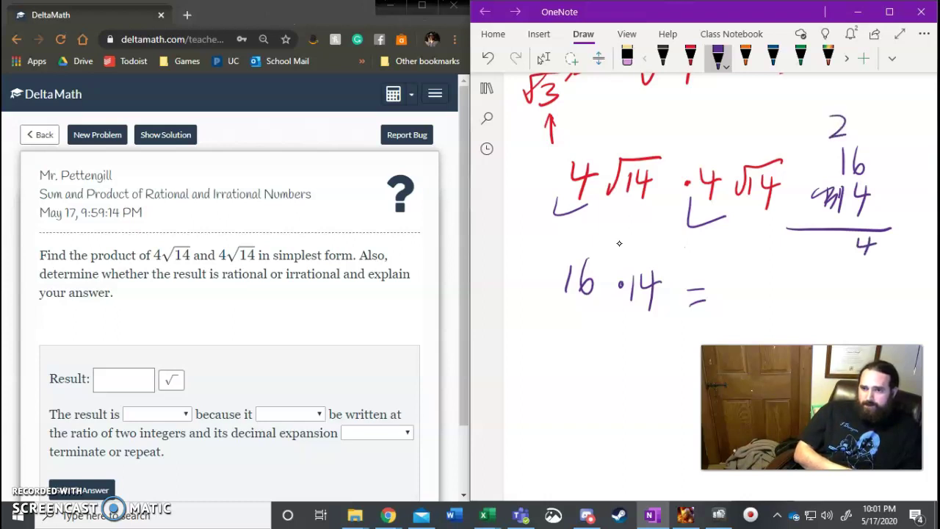
{"action": "mouse_move", "coordinate": [841, 234]}
{"action": "left_mouse_down"}
{"action": "mouse_move", "coordinate": [834, 245]}
{"action": "mouse_move", "coordinate": [864, 266]}
{"action": "mouse_move", "coordinate": [810, 284]}
{"action": "mouse_move", "coordinate": [833, 272]}
{"action": "mouse_move", "coordinate": [898, 290]}
{"action": "mouse_move", "coordinate": [886, 314]}
{"action": "left_mouse_up"}
{"action": "mouse_move", "coordinate": [877, 303]}
{"action": "left_mouse_down"}
{"action": "mouse_move", "coordinate": [875, 321]}
{"action": "mouse_move", "coordinate": [845, 307]}
{"action": "mouse_move", "coordinate": [839, 316]}
{"action": "mouse_move", "coordinate": [856, 316]}
{"action": "left_mouse_up"}
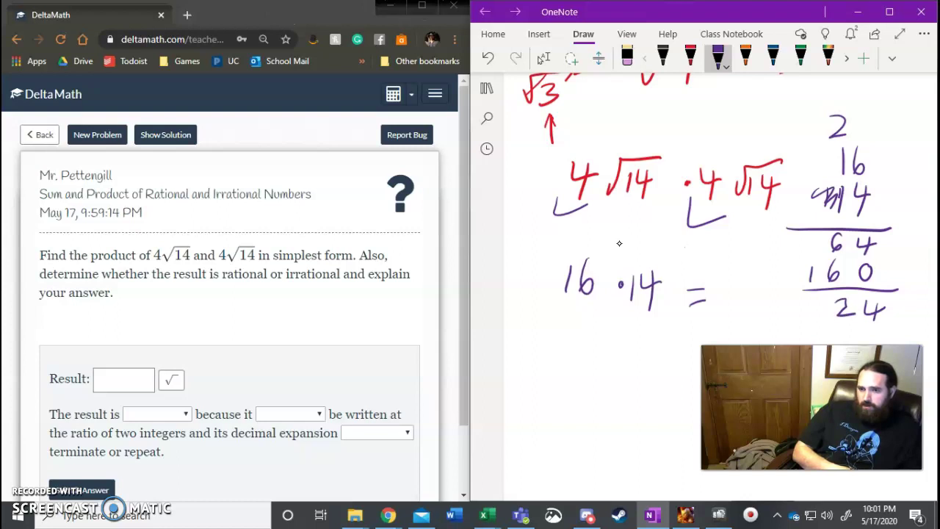
{"action": "mouse_move", "coordinate": [808, 297]}
{"action": "left_mouse_down"}
{"action": "mouse_move", "coordinate": [809, 315]}
{"action": "mouse_move", "coordinate": [825, 314]}
{"action": "left_mouse_up"}
{"action": "left_click_drag", "start_coordinate": [720, 279], "coordinate": [751, 307]}
{"action": "mouse_move", "coordinate": [757, 283]}
{"action": "left_mouse_down"}
{"action": "mouse_move", "coordinate": [760, 296]}
{"action": "mouse_move", "coordinate": [776, 296]}
{"action": "left_mouse_up"}
{"action": "left_click_drag", "start_coordinate": [767, 282], "coordinate": [766, 318]}
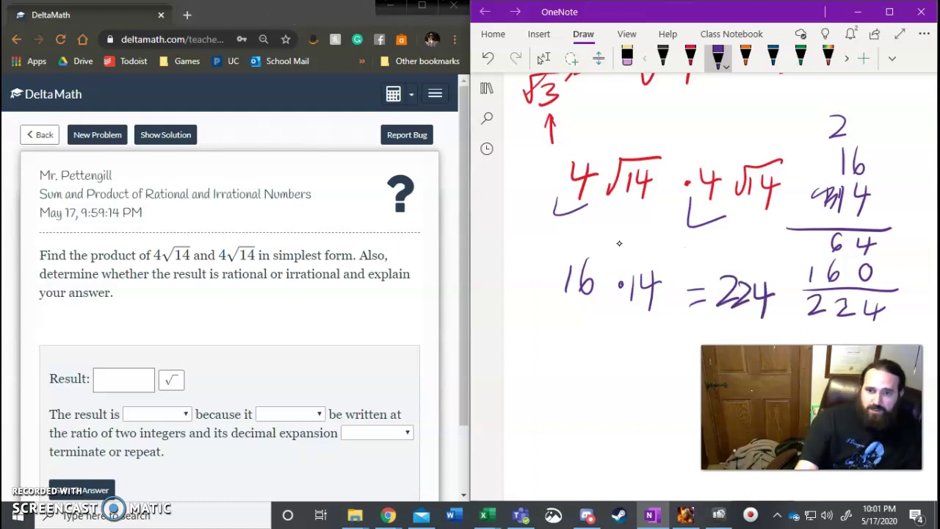
- Enter 224 as the result and choose rational, can, and does terminate
{"action": "key", "text": "Escape"}
{"action": "left_click", "coordinate": [115, 379]}
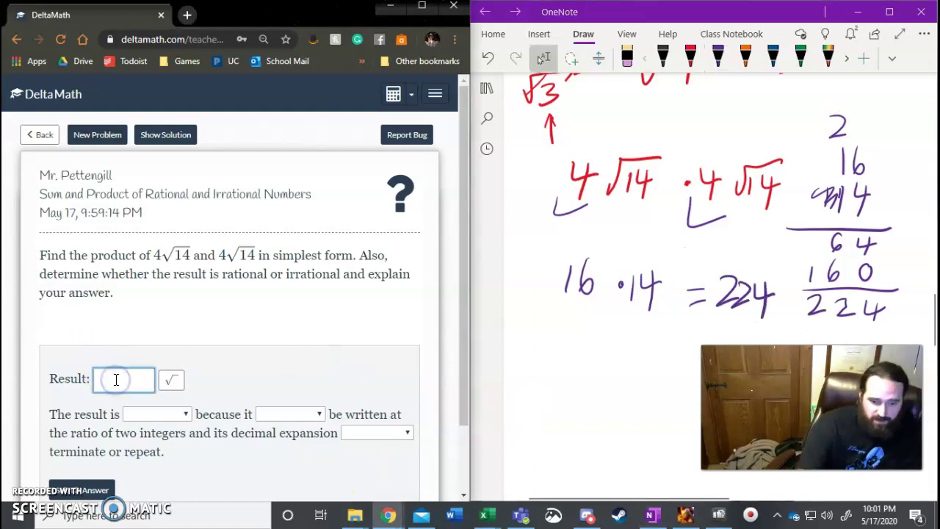
{"action": "type", "text": "224"}
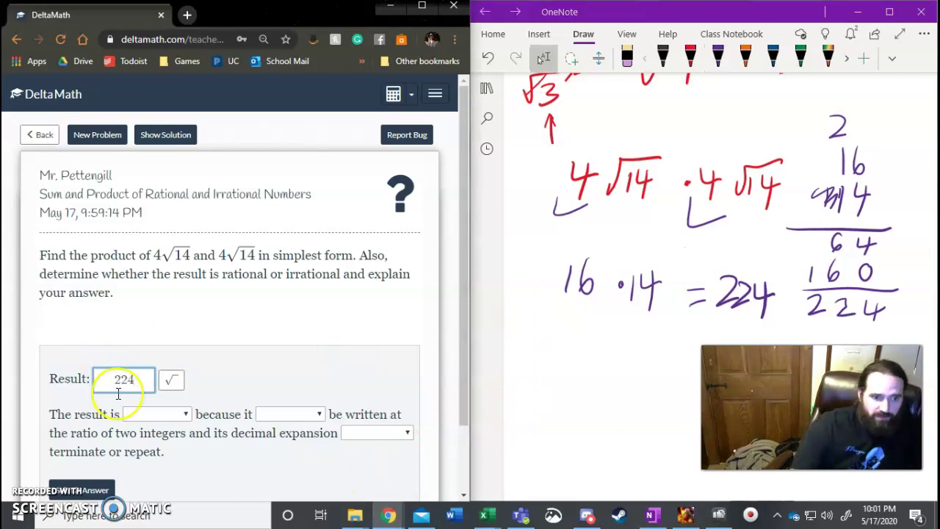
{"action": "left_click", "coordinate": [139, 413]}
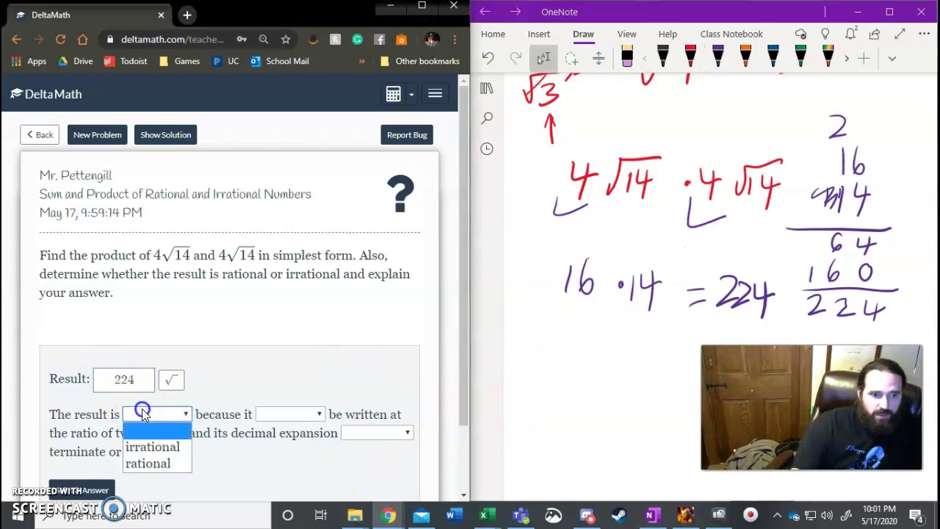
{"action": "left_click", "coordinate": [160, 464]}
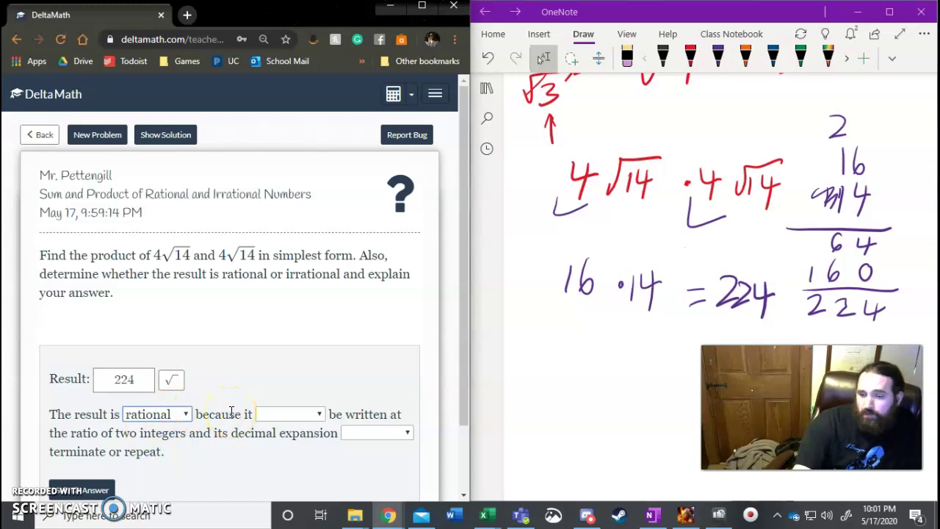
{"action": "left_click", "coordinate": [302, 414]}
{"action": "left_click", "coordinate": [309, 467]}
{"action": "left_click", "coordinate": [367, 433]}
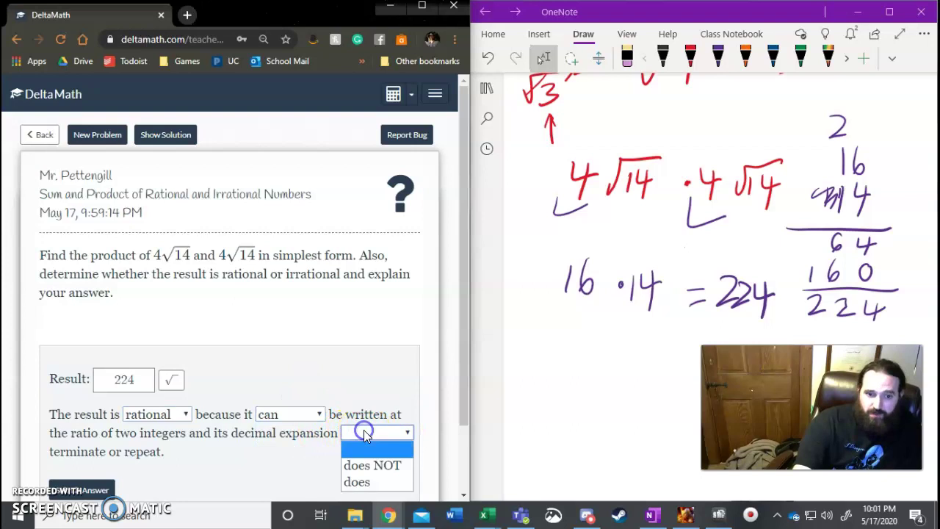
{"action": "left_click", "coordinate": [373, 483]}
- Submit the 224 answer, confirm with Yes, and review the worked solution
{"action": "left_click", "coordinate": [103, 491]}
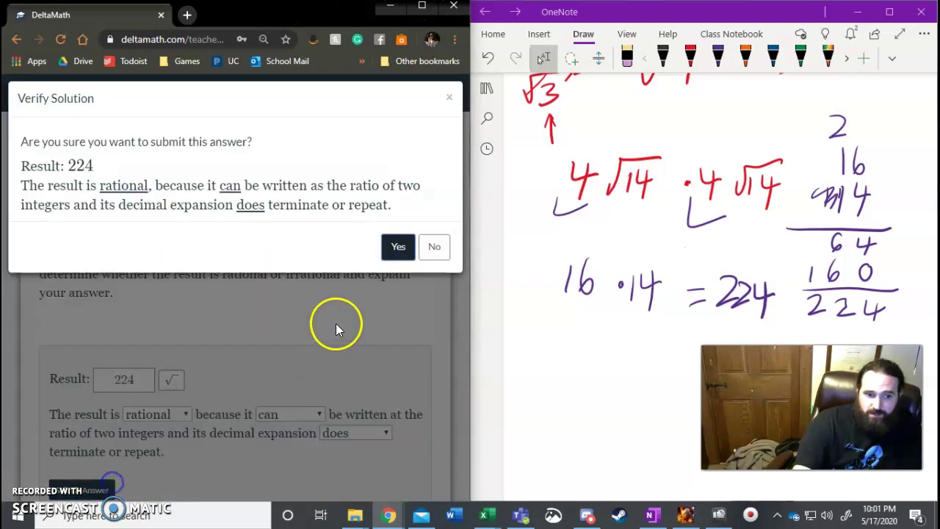
{"action": "left_click", "coordinate": [397, 247]}
{"action": "scroll", "coordinate": [336, 325], "scroll_direction": "down", "scroll_amount": 5}
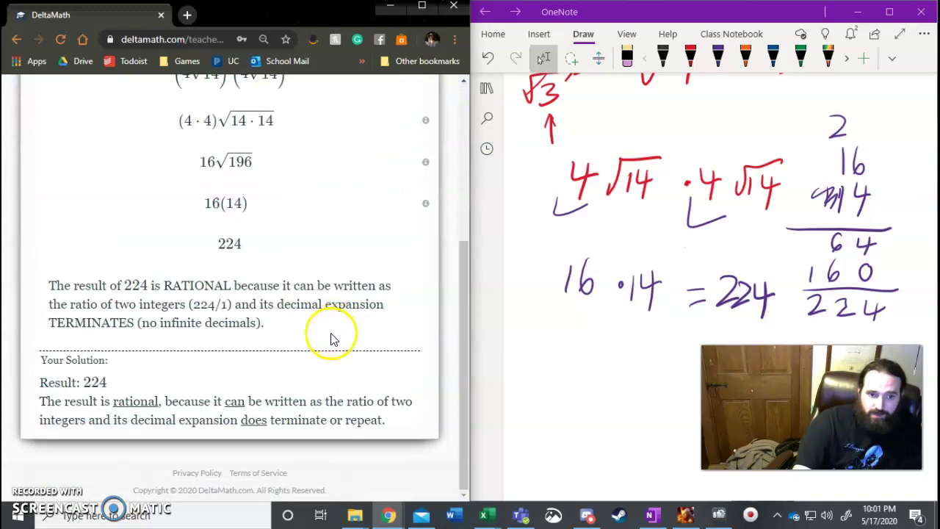
{"action": "scroll", "coordinate": [330, 337], "scroll_direction": "up", "scroll_amount": 5}
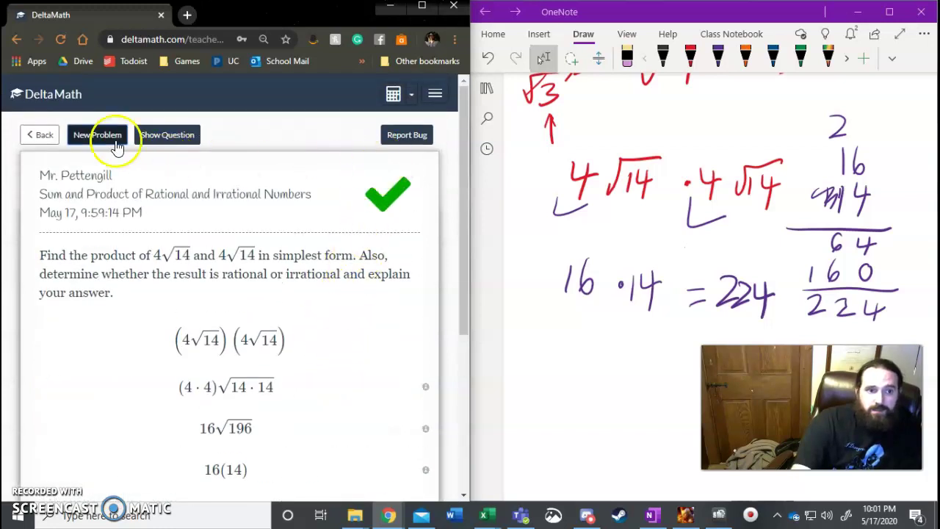
- Load new DeltaMath problems until 3√25 + 3√6 appears
{"action": "left_click", "coordinate": [116, 147]}
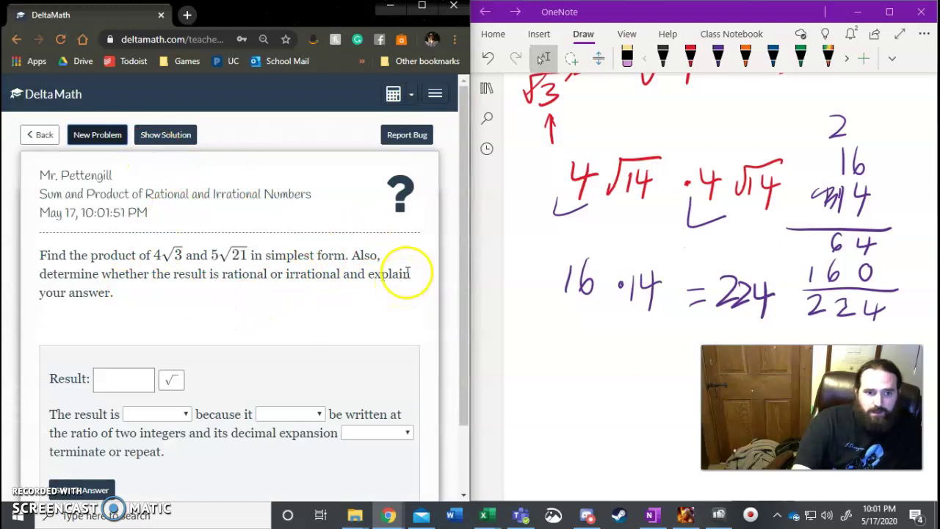
{"action": "left_click", "coordinate": [104, 142]}
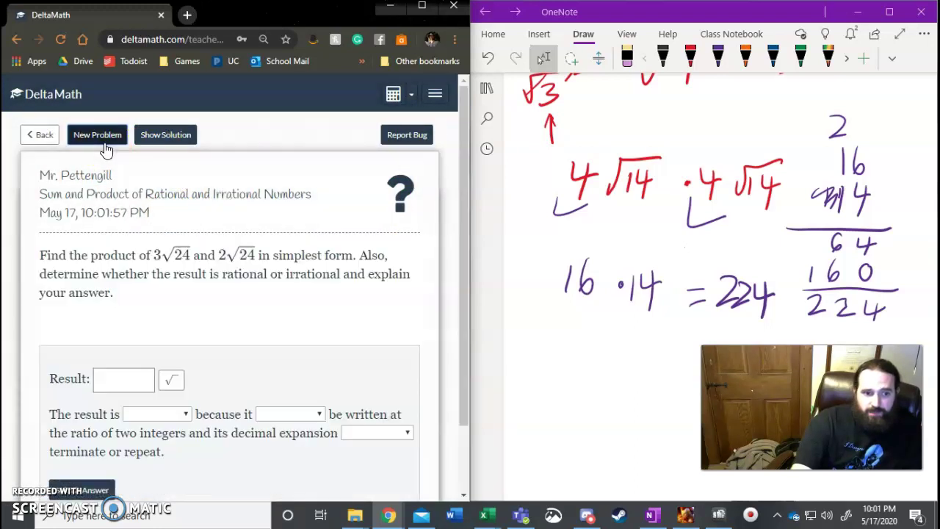
{"action": "left_click", "coordinate": [105, 142]}
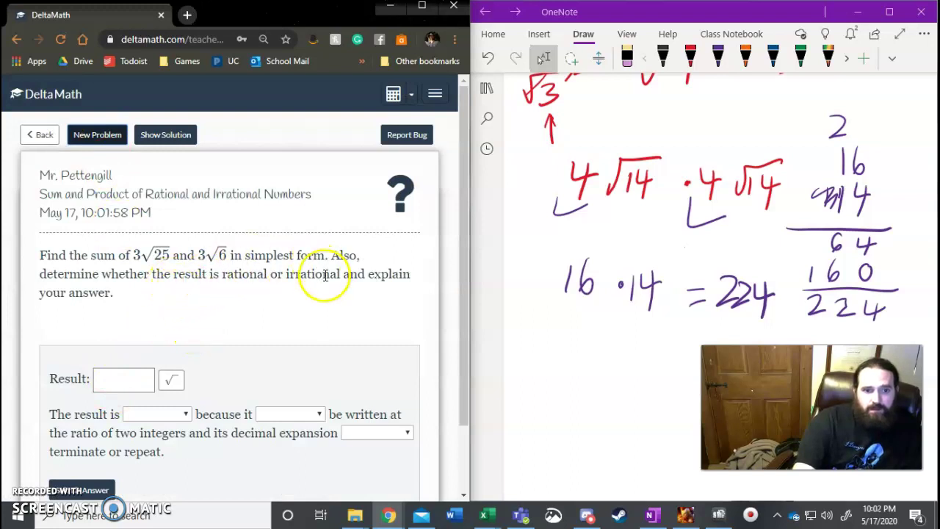
{"action": "scroll", "coordinate": [602, 288], "scroll_direction": "down", "scroll_amount": 5}
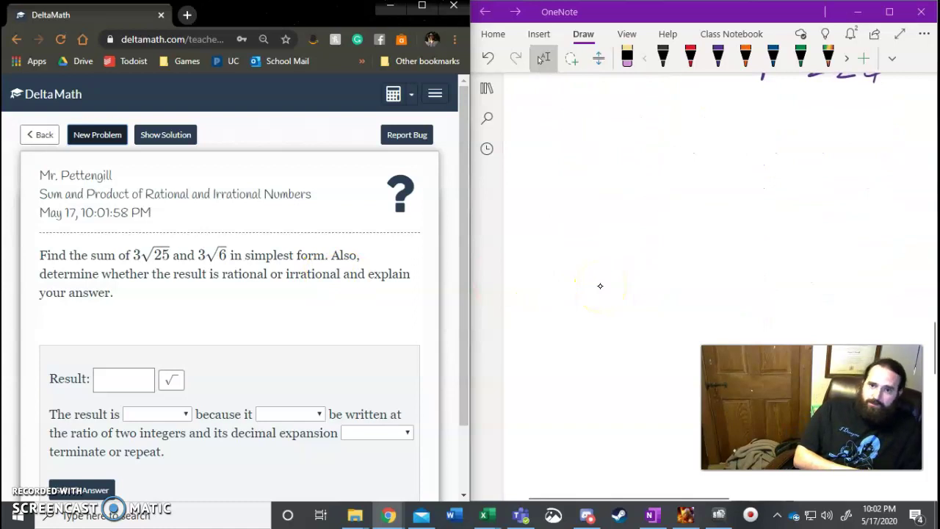
- In purple ink, write 3x + 2x = 5x at the top of the blank area
{"action": "left_click", "coordinate": [718, 58]}
{"action": "mouse_move", "coordinate": [577, 102]}
{"action": "left_mouse_down"}
{"action": "mouse_move", "coordinate": [573, 133]}
{"action": "mouse_move", "coordinate": [619, 135]}
{"action": "mouse_move", "coordinate": [598, 139]}
{"action": "left_mouse_up"}
{"action": "mouse_move", "coordinate": [632, 112]}
{"action": "left_mouse_down"}
{"action": "mouse_move", "coordinate": [633, 139]}
{"action": "mouse_move", "coordinate": [644, 118]}
{"action": "left_mouse_up"}
{"action": "mouse_move", "coordinate": [648, 115]}
{"action": "left_mouse_down"}
{"action": "mouse_move", "coordinate": [667, 135]}
{"action": "mouse_move", "coordinate": [702, 138]}
{"action": "left_mouse_up"}
{"action": "left_click_drag", "start_coordinate": [701, 116], "coordinate": [674, 139]}
{"action": "left_click_drag", "start_coordinate": [736, 120], "coordinate": [752, 118]}
{"action": "left_click_drag", "start_coordinate": [731, 128], "coordinate": [783, 137]}
{"action": "left_click_drag", "start_coordinate": [779, 104], "coordinate": [814, 101]}
{"action": "mouse_move", "coordinate": [817, 116]}
{"action": "left_mouse_down"}
{"action": "mouse_move", "coordinate": [833, 134]}
{"action": "mouse_move", "coordinate": [808, 138]}
{"action": "left_mouse_up"}
{"action": "mouse_move", "coordinate": [561, 172]}
{"action": "left_mouse_down"}
{"action": "mouse_move", "coordinate": [573, 170]}
{"action": "mouse_move", "coordinate": [561, 196]}
{"action": "mouse_move", "coordinate": [602, 196]}
{"action": "left_mouse_up"}
- Write 3x + 2y = 3x + 2y on the next line to show unlike terms
{"action": "mouse_move", "coordinate": [614, 181]}
{"action": "left_mouse_down"}
{"action": "mouse_move", "coordinate": [585, 206]}
{"action": "mouse_move", "coordinate": [629, 195]}
{"action": "left_mouse_up"}
{"action": "left_click_drag", "start_coordinate": [620, 186], "coordinate": [680, 204]}
{"action": "left_click_drag", "start_coordinate": [688, 196], "coordinate": [660, 231]}
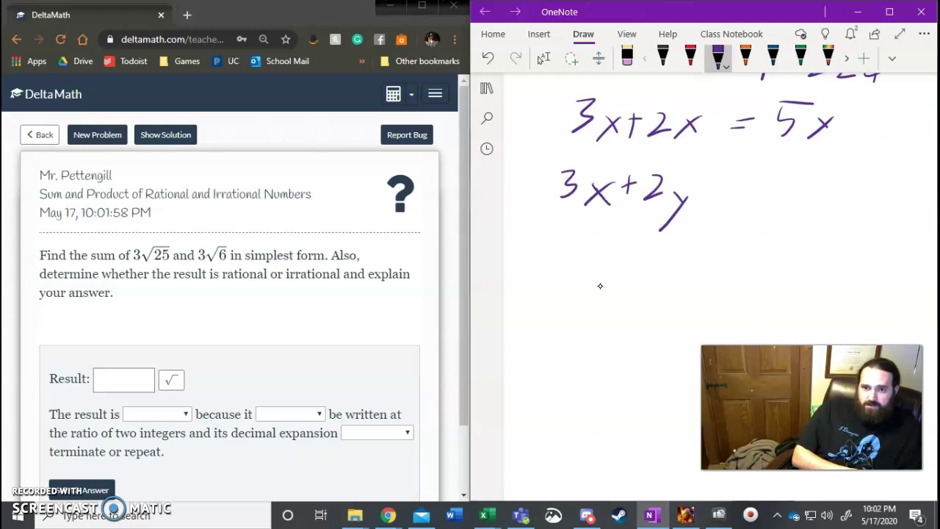
{"action": "left_click_drag", "start_coordinate": [722, 184], "coordinate": [733, 184]}
{"action": "mouse_move", "coordinate": [721, 190]}
{"action": "left_mouse_down"}
{"action": "mouse_move", "coordinate": [767, 189]}
{"action": "mouse_move", "coordinate": [748, 203]}
{"action": "left_mouse_up"}
{"action": "mouse_move", "coordinate": [775, 190]}
{"action": "left_mouse_down"}
{"action": "mouse_move", "coordinate": [786, 204]}
{"action": "mouse_move", "coordinate": [768, 210]}
{"action": "left_mouse_up"}
{"action": "mouse_move", "coordinate": [822, 177]}
{"action": "left_mouse_down"}
{"action": "mouse_move", "coordinate": [822, 195]}
{"action": "mouse_move", "coordinate": [833, 187]}
{"action": "left_mouse_up"}
{"action": "mouse_move", "coordinate": [839, 184]}
{"action": "left_mouse_down"}
{"action": "mouse_move", "coordinate": [839, 199]}
{"action": "mouse_move", "coordinate": [857, 198]}
{"action": "left_mouse_up"}
{"action": "mouse_move", "coordinate": [863, 194]}
{"action": "left_mouse_down"}
{"action": "mouse_move", "coordinate": [871, 204]}
{"action": "mouse_move", "coordinate": [851, 224]}
{"action": "left_mouse_up"}
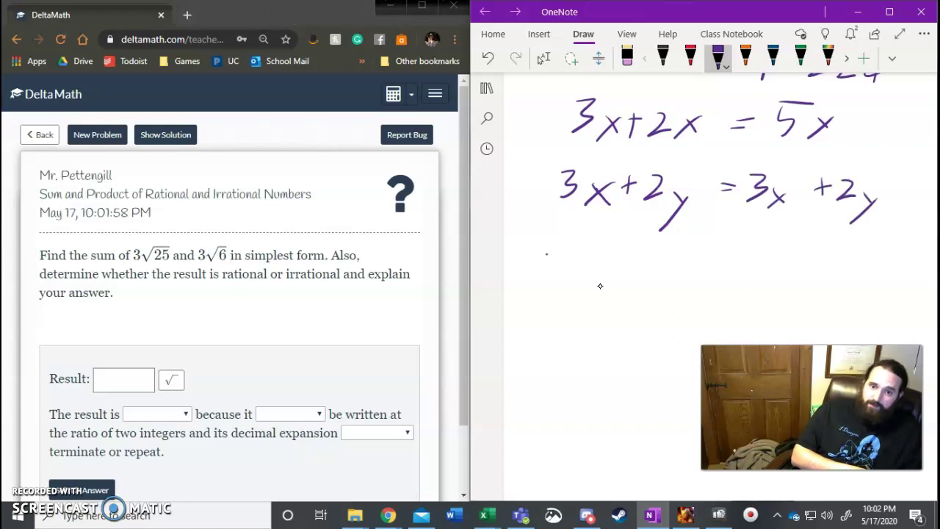
- Write 5² · 5⁴ = 5⁶ with the exponents 2 and 4 circled
{"action": "mouse_move", "coordinate": [547, 253]}
{"action": "left_mouse_down"}
{"action": "mouse_move", "coordinate": [539, 283]}
{"action": "mouse_move", "coordinate": [590, 237]}
{"action": "mouse_move", "coordinate": [594, 254]}
{"action": "mouse_move", "coordinate": [639, 295]}
{"action": "left_mouse_up"}
{"action": "left_click_drag", "start_coordinate": [646, 254], "coordinate": [666, 255]}
{"action": "left_click_drag", "start_coordinate": [678, 248], "coordinate": [694, 259]}
{"action": "left_click_drag", "start_coordinate": [689, 248], "coordinate": [688, 269]}
{"action": "left_click_drag", "start_coordinate": [612, 214], "coordinate": [606, 235]}
{"action": "mouse_move", "coordinate": [682, 232]}
{"action": "left_mouse_down"}
{"action": "mouse_move", "coordinate": [753, 267]}
{"action": "mouse_move", "coordinate": [753, 278]}
{"action": "left_mouse_up"}
{"action": "mouse_move", "coordinate": [795, 256]}
{"action": "left_mouse_down"}
{"action": "mouse_move", "coordinate": [777, 291]}
{"action": "mouse_move", "coordinate": [813, 245]}
{"action": "mouse_move", "coordinate": [836, 257]}
{"action": "left_mouse_up"}
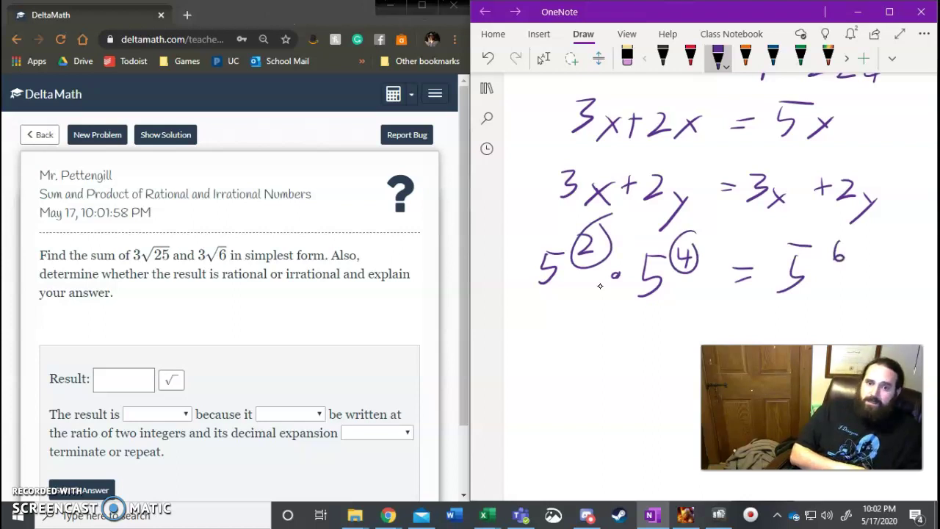
- Write 5² · 3⁴ on a new line, then stop inking
{"action": "mouse_move", "coordinate": [542, 321]}
{"action": "left_mouse_down"}
{"action": "mouse_move", "coordinate": [546, 341]}
{"action": "mouse_move", "coordinate": [537, 345]}
{"action": "left_mouse_up"}
{"action": "mouse_move", "coordinate": [542, 322]}
{"action": "left_mouse_down"}
{"action": "mouse_move", "coordinate": [578, 322]}
{"action": "mouse_move", "coordinate": [583, 342]}
{"action": "mouse_move", "coordinate": [613, 342]}
{"action": "mouse_move", "coordinate": [596, 357]}
{"action": "left_mouse_up"}
{"action": "mouse_move", "coordinate": [636, 313]}
{"action": "left_mouse_down"}
{"action": "mouse_move", "coordinate": [632, 322]}
{"action": "mouse_move", "coordinate": [644, 321]}
{"action": "left_mouse_up"}
{"action": "left_click_drag", "start_coordinate": [641, 313], "coordinate": [641, 332]}
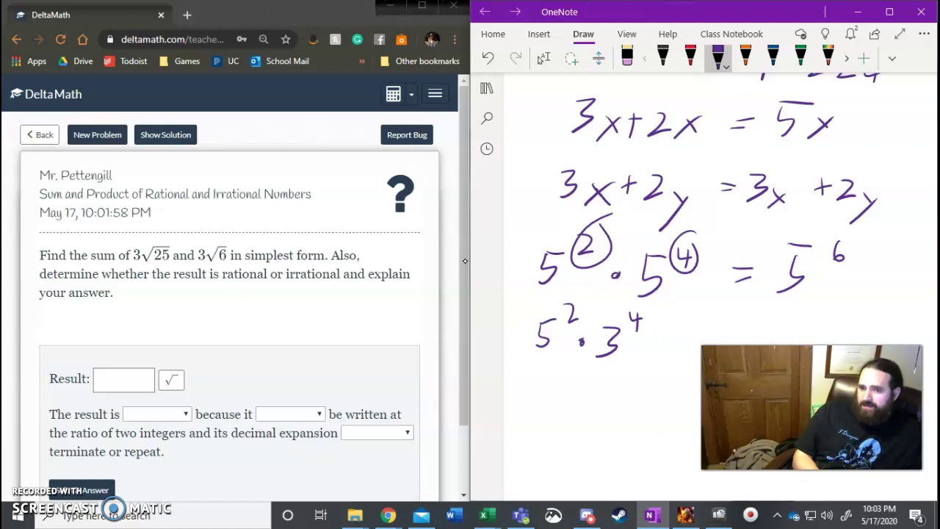
{"action": "key", "text": "Escape"}
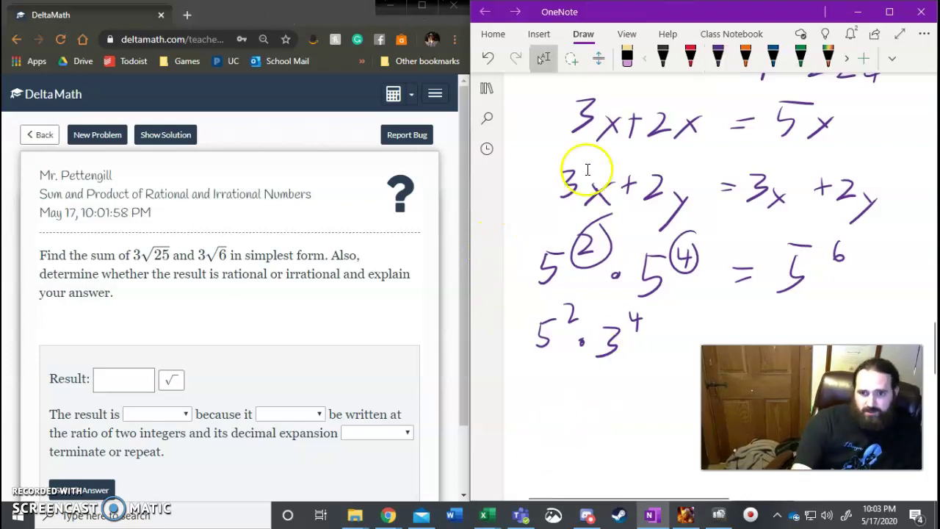
- Write 3√25 + 3√6 in purple ink on blank space
{"action": "scroll", "coordinate": [629, 289], "scroll_direction": "down", "scroll_amount": 5}
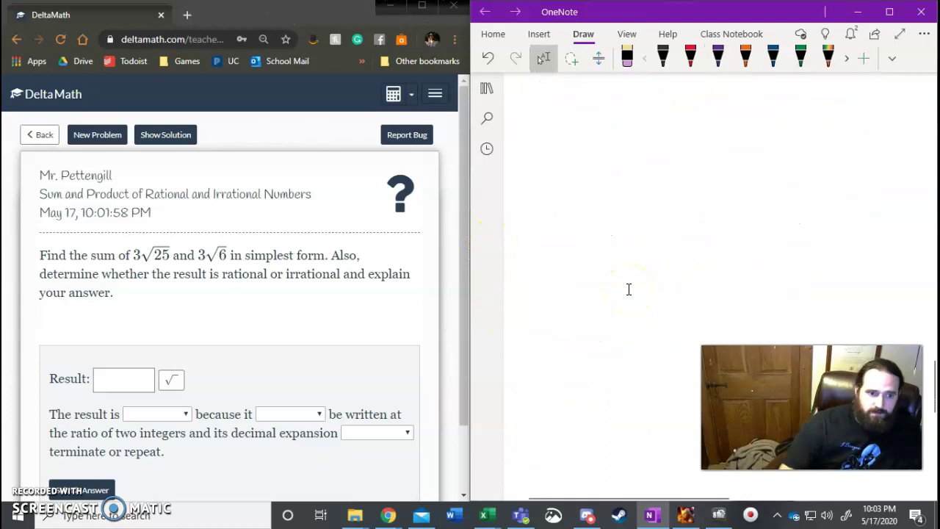
{"action": "mouse_move", "coordinate": [567, 103]}
{"action": "left_mouse_down"}
{"action": "mouse_move", "coordinate": [557, 132]}
{"action": "mouse_move", "coordinate": [626, 94]}
{"action": "mouse_move", "coordinate": [604, 127]}
{"action": "mouse_move", "coordinate": [613, 128]}
{"action": "left_mouse_up"}
{"action": "mouse_move", "coordinate": [625, 112]}
{"action": "left_mouse_down"}
{"action": "mouse_move", "coordinate": [623, 131]}
{"action": "mouse_move", "coordinate": [635, 106]}
{"action": "left_mouse_up"}
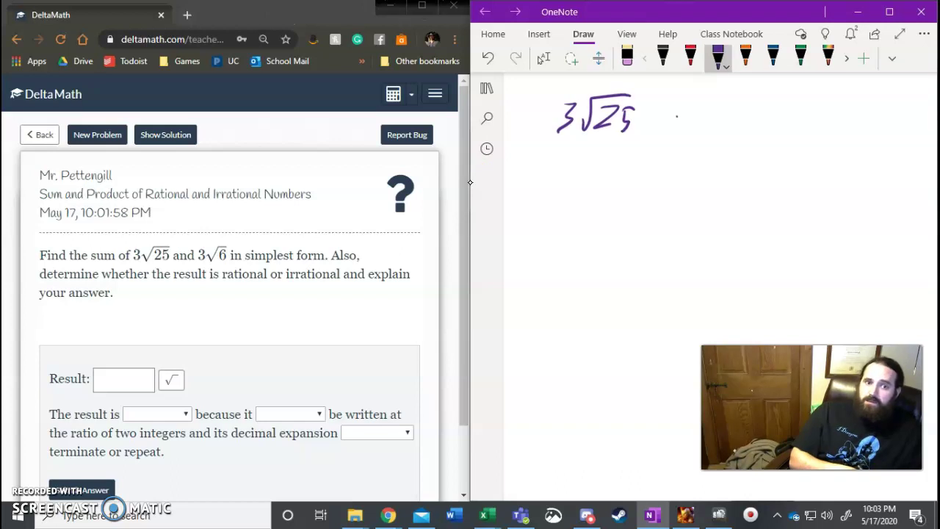
{"action": "mouse_move", "coordinate": [678, 110]}
{"action": "left_mouse_down"}
{"action": "mouse_move", "coordinate": [675, 129]}
{"action": "mouse_move", "coordinate": [716, 101]}
{"action": "mouse_move", "coordinate": [693, 131]}
{"action": "mouse_move", "coordinate": [762, 105]}
{"action": "mouse_move", "coordinate": [736, 130]}
{"action": "left_mouse_up"}
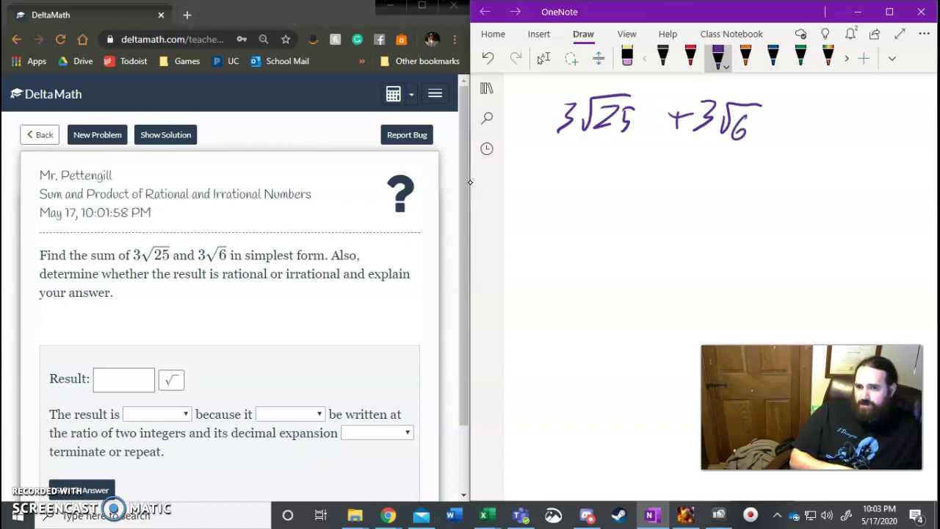
- Simplify it on the lines below to 3·5 + 3√6, then 15 + 3√6
{"action": "left_click_drag", "start_coordinate": [560, 169], "coordinate": [560, 191]}
{"action": "left_click", "coordinate": [588, 179]}
{"action": "mouse_move", "coordinate": [607, 170]}
{"action": "left_mouse_down"}
{"action": "mouse_move", "coordinate": [604, 190]}
{"action": "mouse_move", "coordinate": [620, 166]}
{"action": "mouse_move", "coordinate": [650, 183]}
{"action": "left_mouse_up"}
{"action": "mouse_move", "coordinate": [641, 173]}
{"action": "left_mouse_down"}
{"action": "mouse_move", "coordinate": [682, 187]}
{"action": "mouse_move", "coordinate": [710, 163]}
{"action": "mouse_move", "coordinate": [740, 156]}
{"action": "mouse_move", "coordinate": [726, 184]}
{"action": "left_mouse_up"}
{"action": "mouse_move", "coordinate": [583, 213]}
{"action": "left_mouse_down"}
{"action": "mouse_move", "coordinate": [582, 237]}
{"action": "mouse_move", "coordinate": [599, 244]}
{"action": "mouse_move", "coordinate": [624, 207]}
{"action": "left_mouse_up"}
{"action": "mouse_move", "coordinate": [647, 211]}
{"action": "left_mouse_down"}
{"action": "mouse_move", "coordinate": [647, 236]}
{"action": "mouse_move", "coordinate": [657, 221]}
{"action": "left_mouse_up"}
{"action": "mouse_move", "coordinate": [669, 210]}
{"action": "left_mouse_down"}
{"action": "mouse_move", "coordinate": [682, 214]}
{"action": "mouse_move", "coordinate": [664, 236]}
{"action": "mouse_move", "coordinate": [726, 206]}
{"action": "mouse_move", "coordinate": [709, 234]}
{"action": "left_mouse_up"}
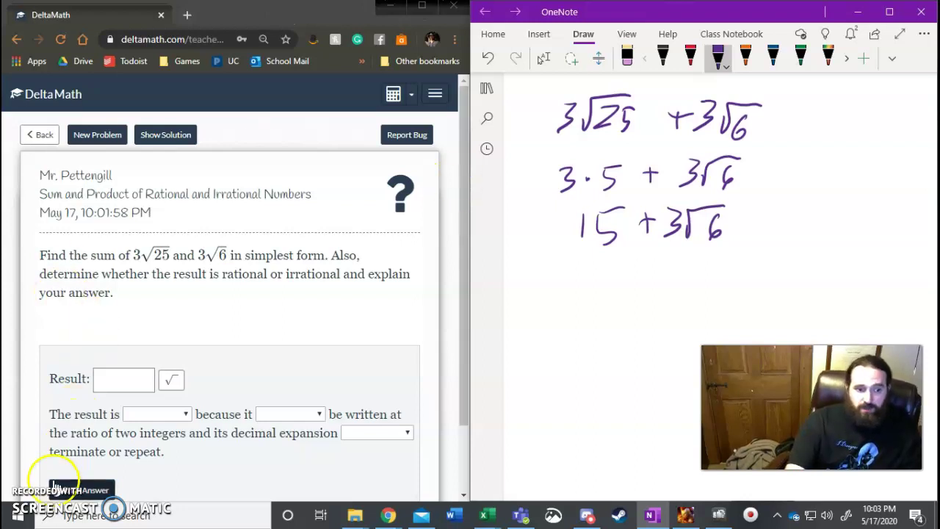
{"action": "scroll", "coordinate": [26, 498], "scroll_direction": "down", "scroll_amount": 2}
- Enter 15 + 3√6 in the Result box using the square-root button
{"action": "left_click", "coordinate": [125, 298]}
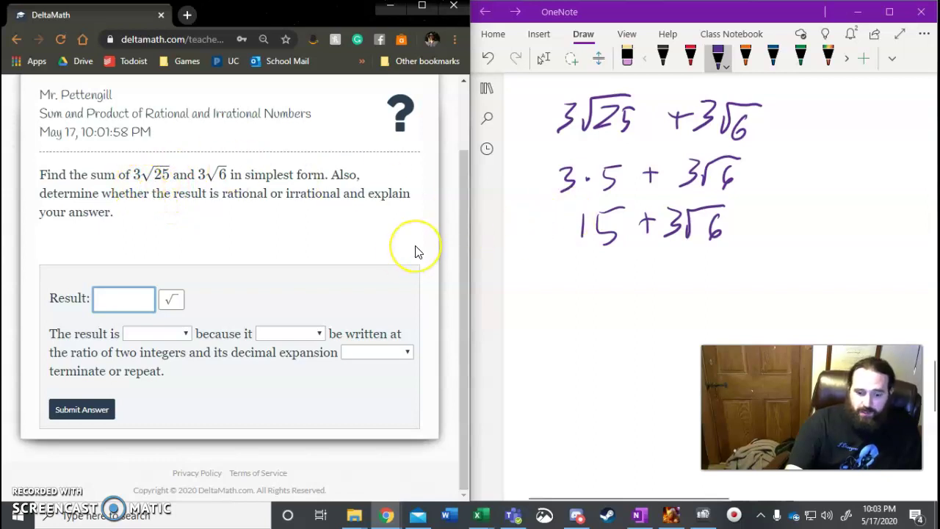
{"action": "type", "text": "15 + "}
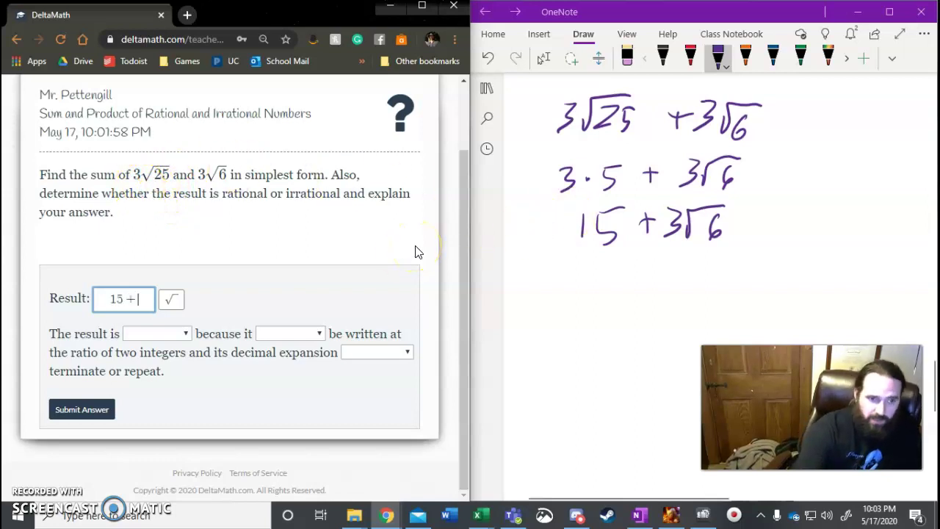
{"action": "type", "text": "3"}
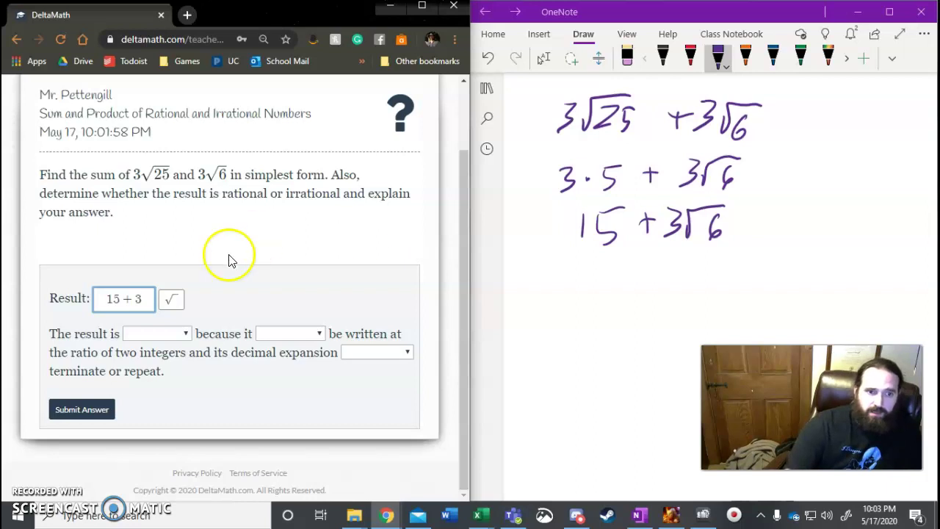
{"action": "left_click", "coordinate": [177, 300]}
{"action": "type", "text": "6"}
- Choose irrational, CANNOT and does NOT, then submit and confirm the answer
{"action": "left_click", "coordinate": [180, 298]}
{"action": "left_click", "coordinate": [179, 334]}
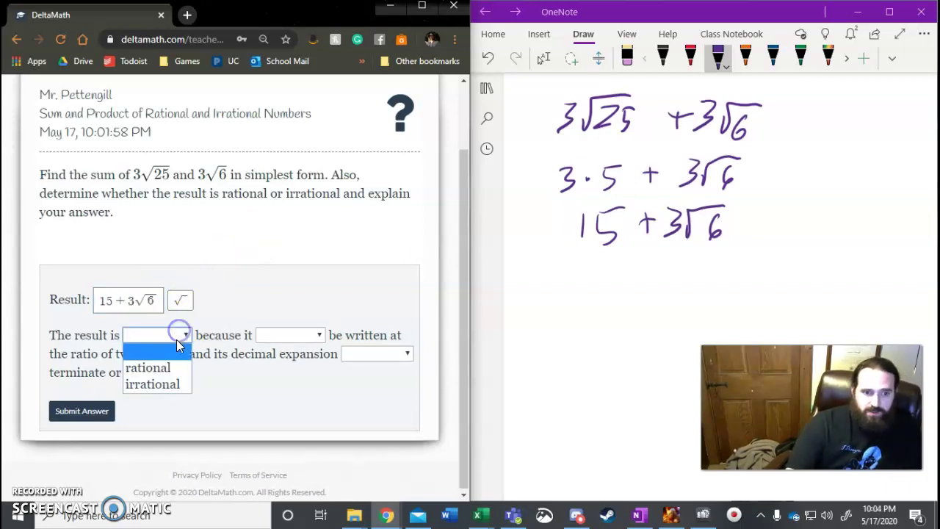
{"action": "left_click", "coordinate": [166, 388]}
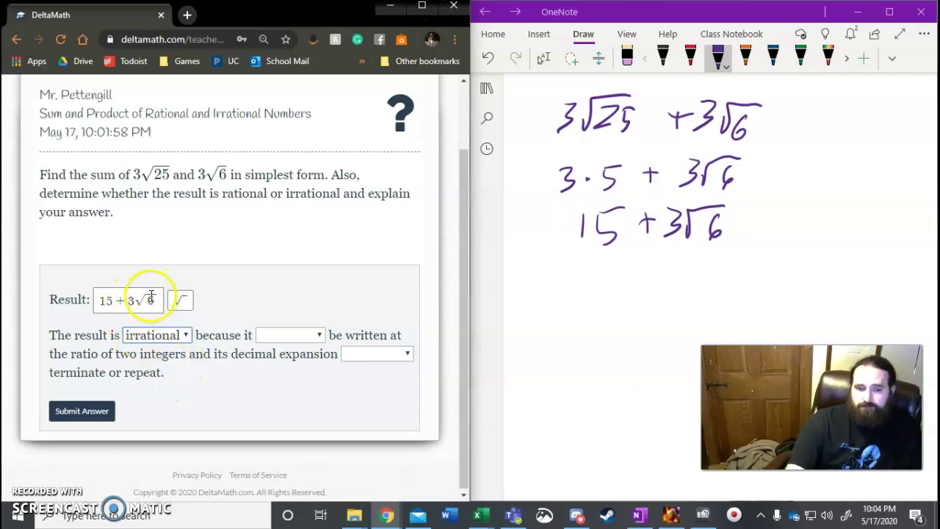
{"action": "left_click", "coordinate": [294, 335]}
{"action": "left_click", "coordinate": [288, 381]}
{"action": "left_click", "coordinate": [395, 356]}
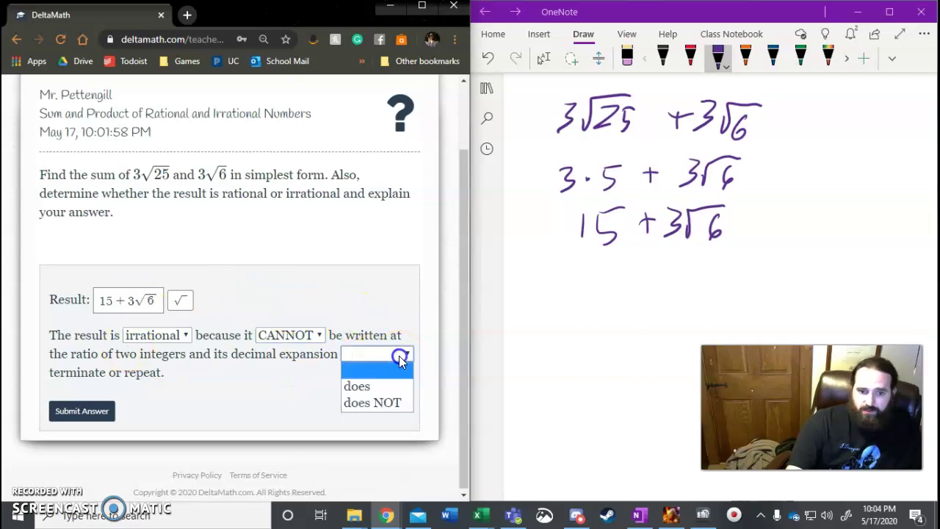
{"action": "left_click", "coordinate": [374, 403]}
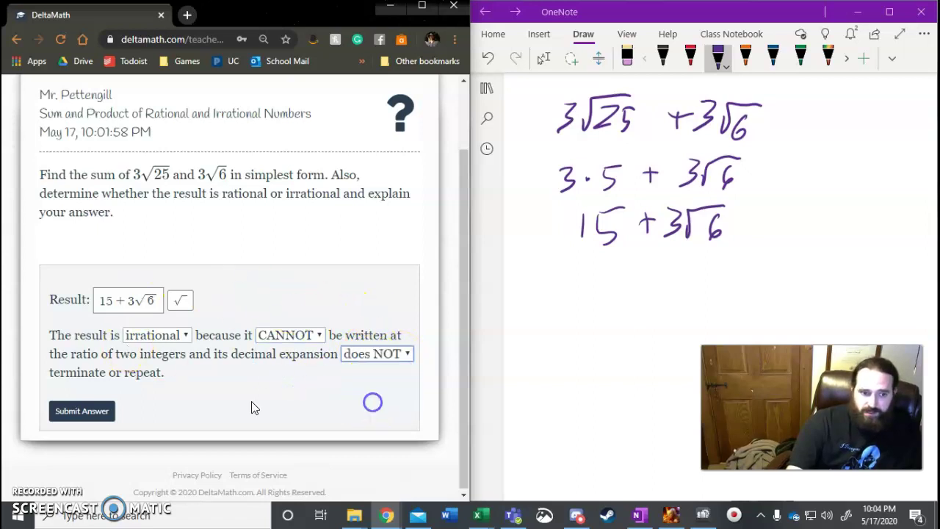
{"action": "left_click", "coordinate": [81, 411]}
{"action": "left_click", "coordinate": [395, 247]}
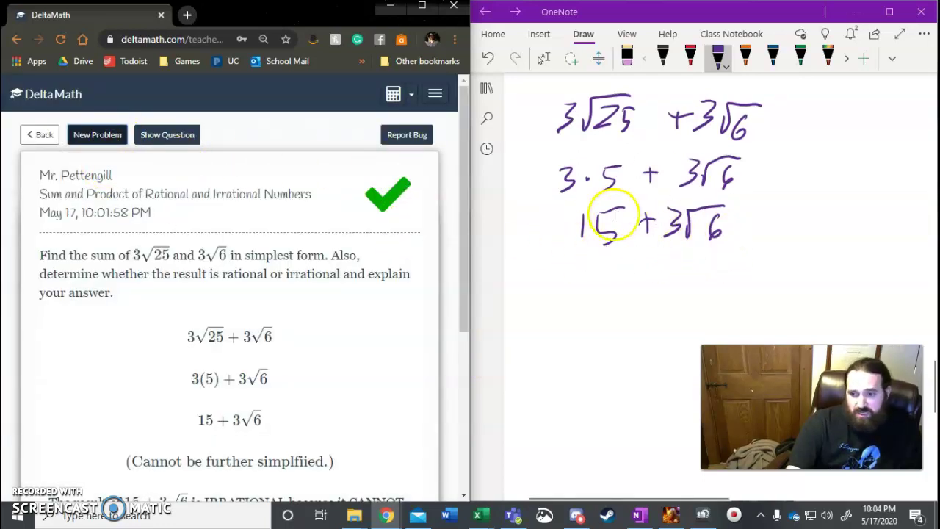
- In red ink, turn 15 into 15√6 and write the combined sum 18√6 underneath
{"action": "left_click", "coordinate": [695, 232]}
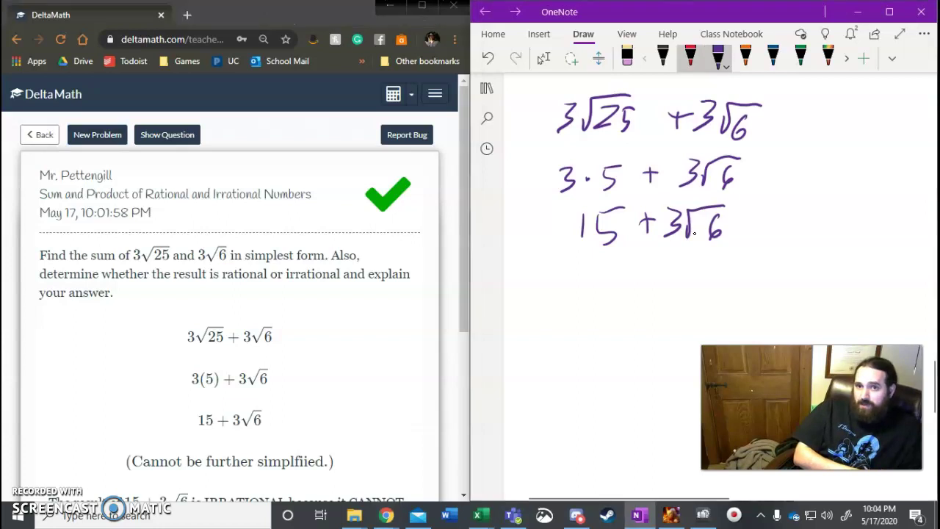
{"action": "left_click", "coordinate": [691, 57]}
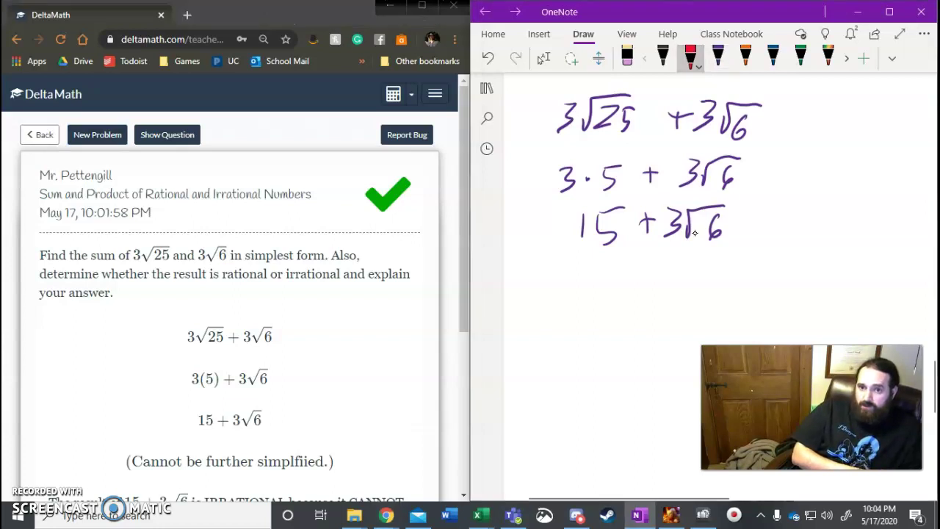
{"action": "mouse_move", "coordinate": [617, 228]}
{"action": "left_mouse_down"}
{"action": "mouse_move", "coordinate": [647, 209]}
{"action": "mouse_move", "coordinate": [631, 234]}
{"action": "left_mouse_up"}
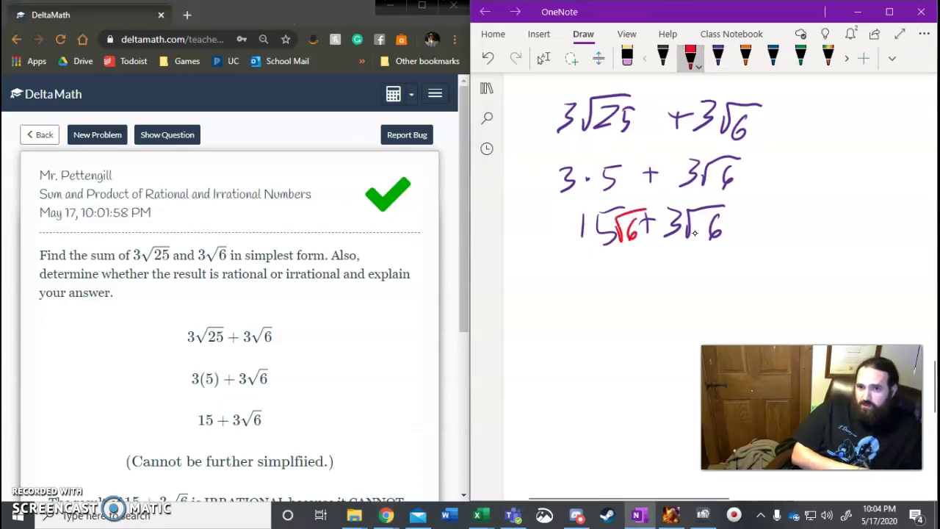
{"action": "left_click_drag", "start_coordinate": [593, 291], "coordinate": [590, 324]}
{"action": "mouse_move", "coordinate": [626, 291]}
{"action": "left_mouse_down"}
{"action": "mouse_move", "coordinate": [612, 310]}
{"action": "mouse_move", "coordinate": [625, 292]}
{"action": "mouse_move", "coordinate": [716, 277]}
{"action": "left_mouse_up"}
{"action": "mouse_move", "coordinate": [667, 322]}
{"action": "left_mouse_down"}
{"action": "mouse_move", "coordinate": [691, 296]}
{"action": "mouse_move", "coordinate": [670, 316]}
{"action": "left_mouse_up"}
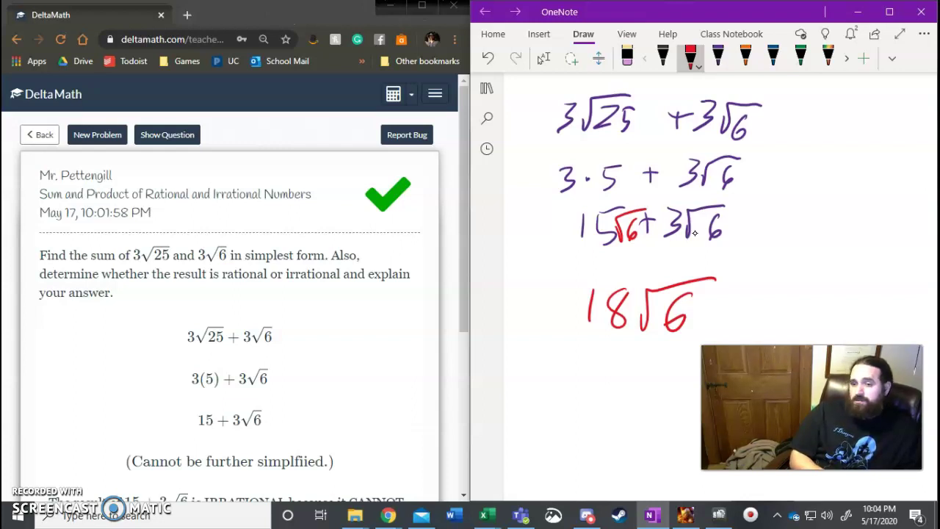
{"action": "left_click", "coordinate": [544, 58]}
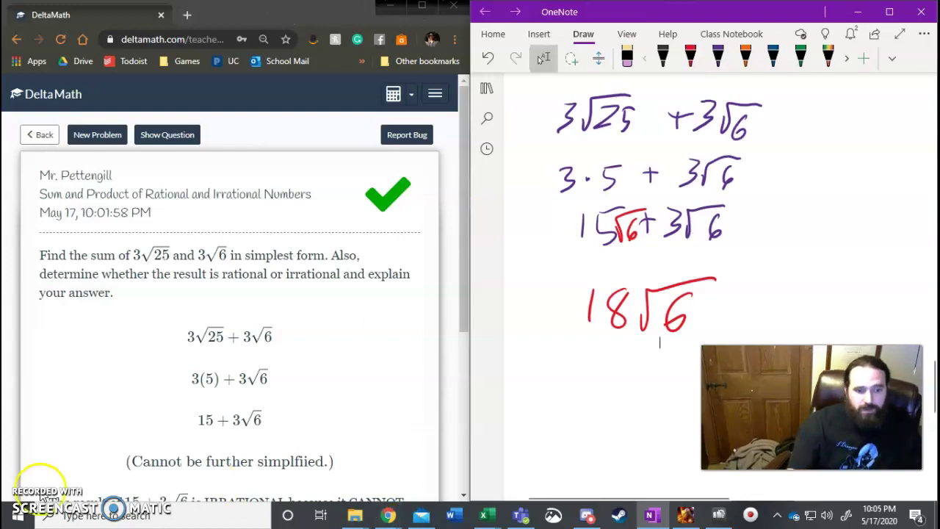